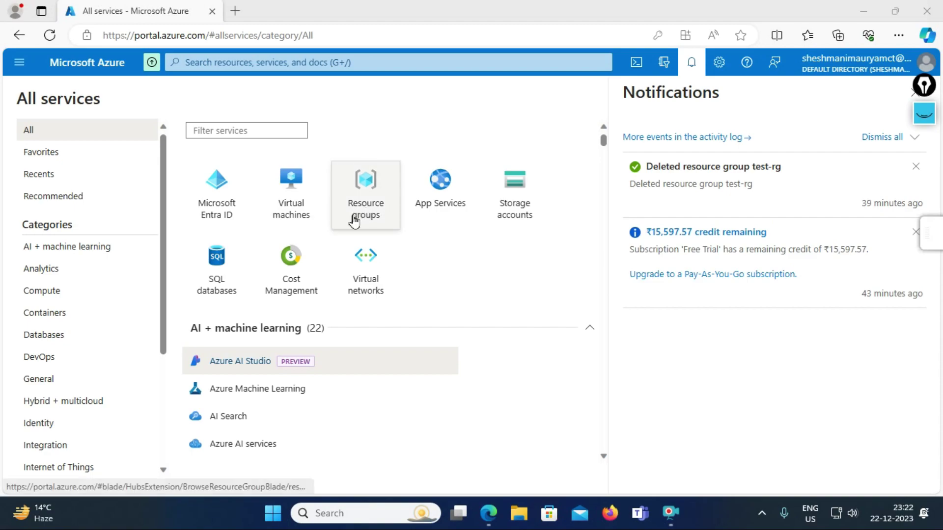
# Step: Close the notifications and open the vm1 virtual machine from the virtual machines list
pyautogui.moveTo(931, 88); pyautogui.dragTo(890, 27)
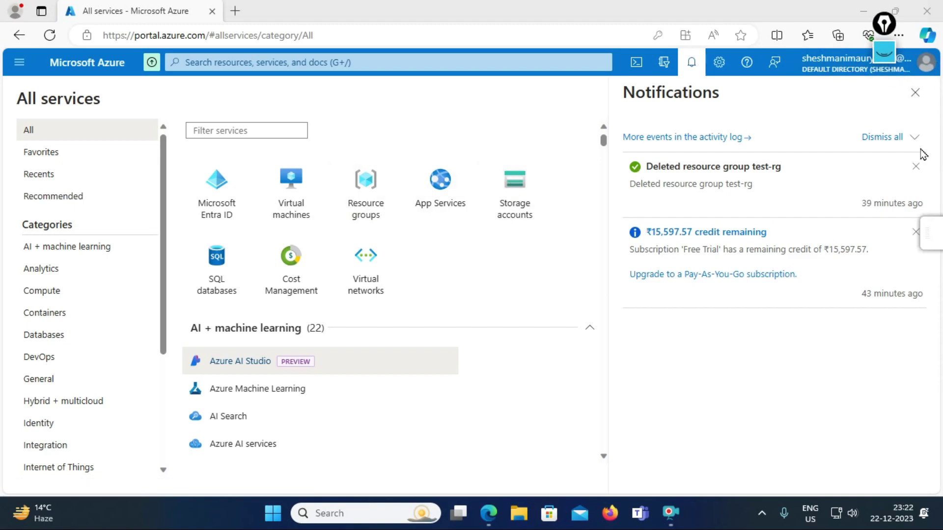
pyautogui.click(915, 93)
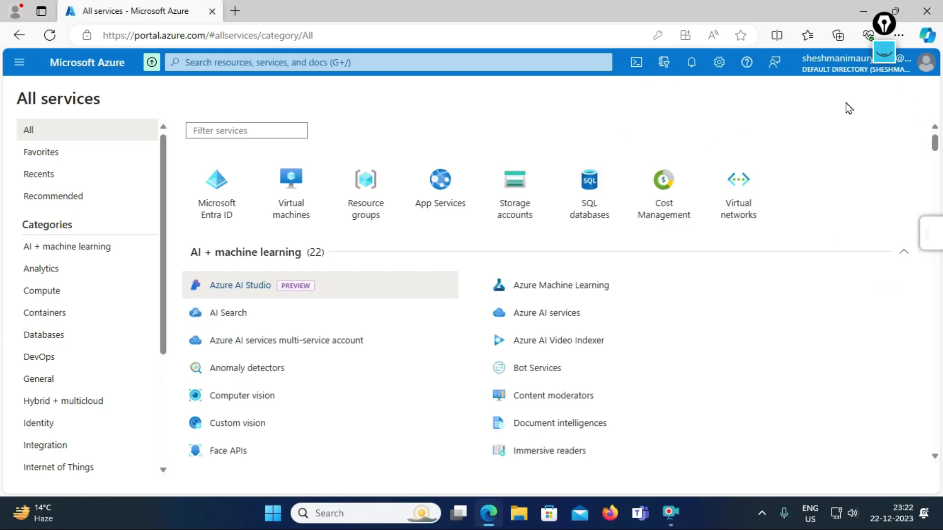
pyautogui.click(302, 206)
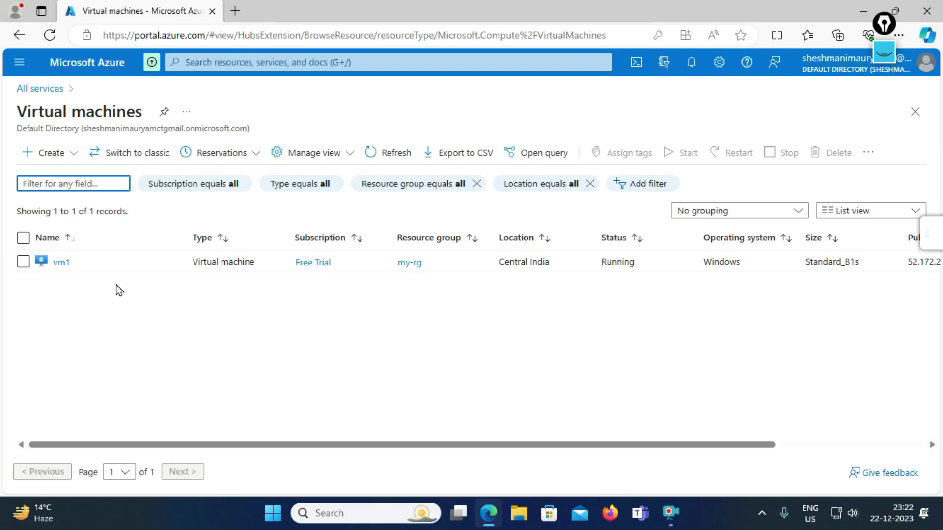
pyautogui.click(63, 263)
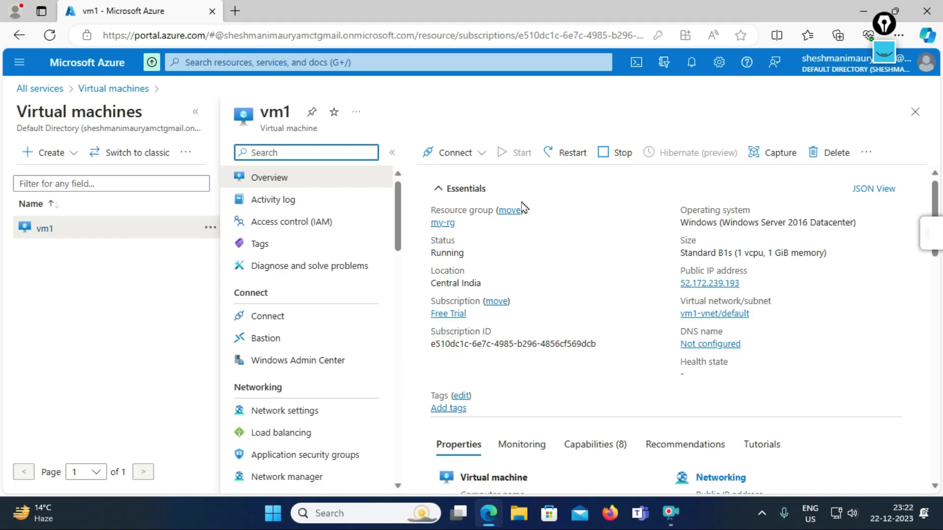
# Step: Examine vm1's overview properties, including its networking, size, disk and availability details
pyautogui.scroll(-4, 569, 304)
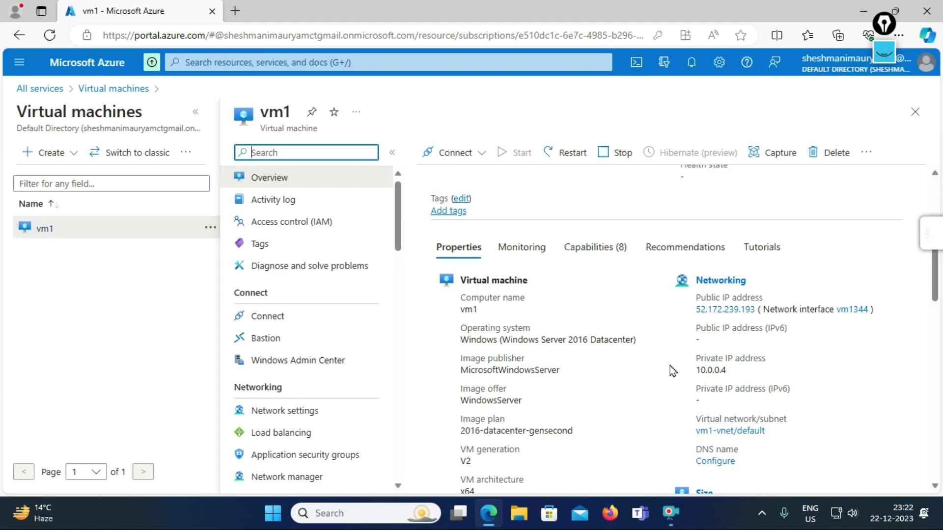
pyautogui.scroll(-2, 671, 369)
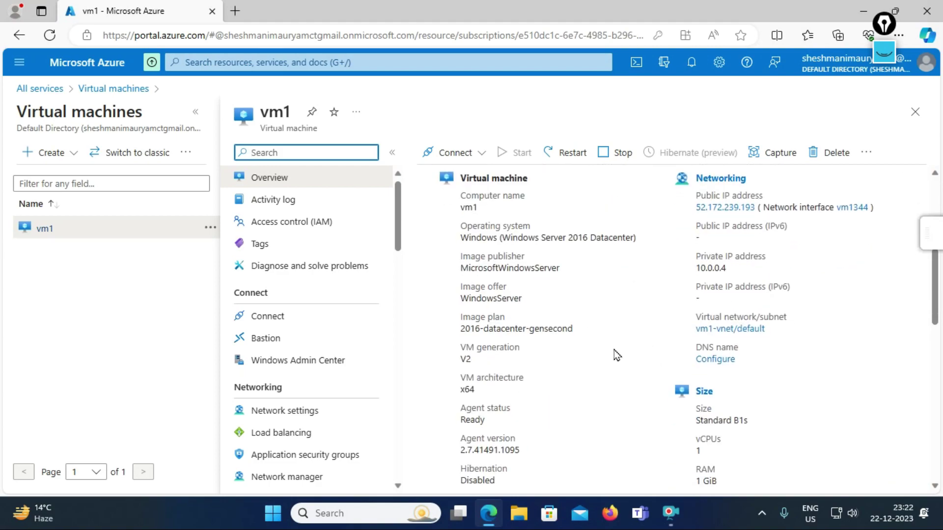
pyautogui.scroll(-2, 609, 358)
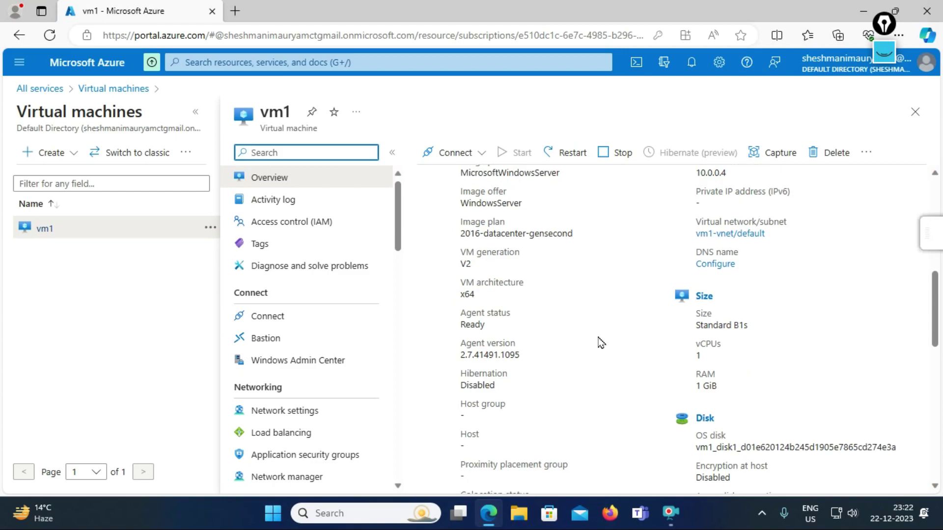
pyautogui.scroll(-5, 601, 342)
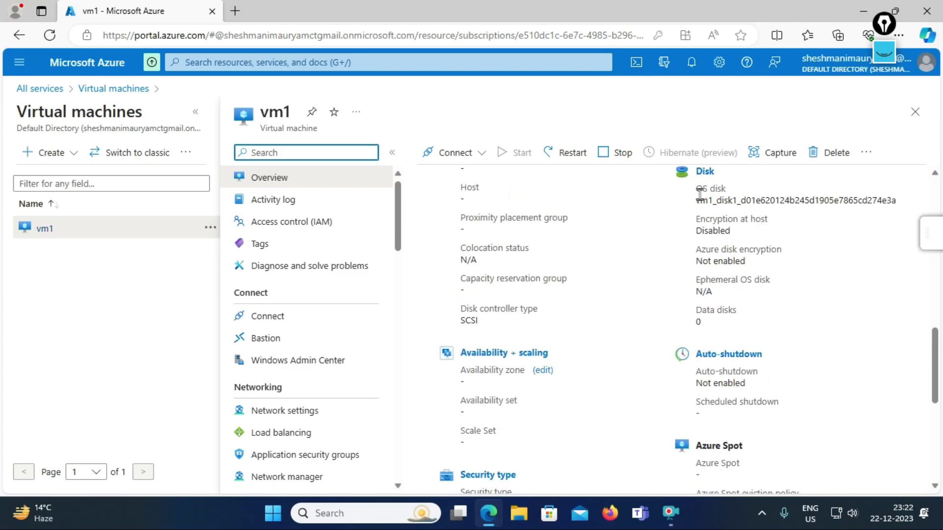
pyautogui.scroll(7, 596, 323)
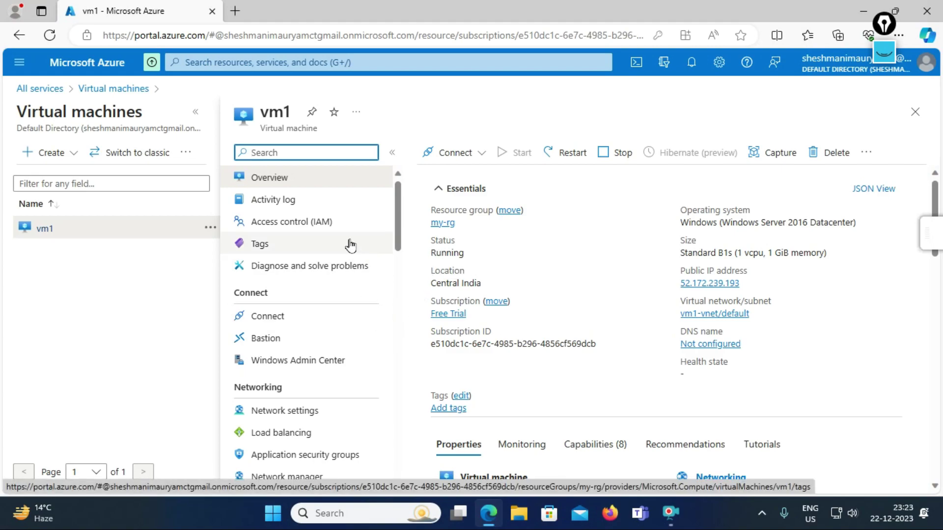
# Step: Find vm1's network settings by searching its menu for "net" and examine its public IP address
pyautogui.click(312, 150)
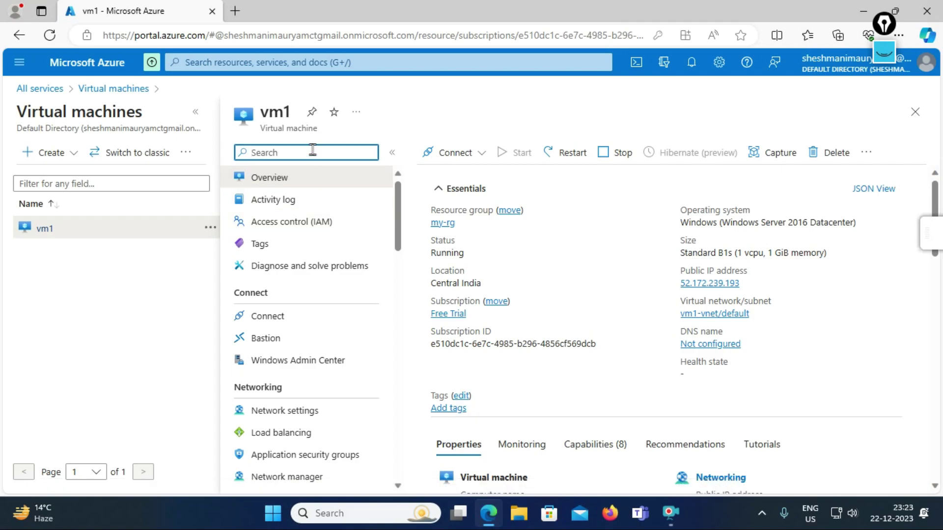
pyautogui.write('net')
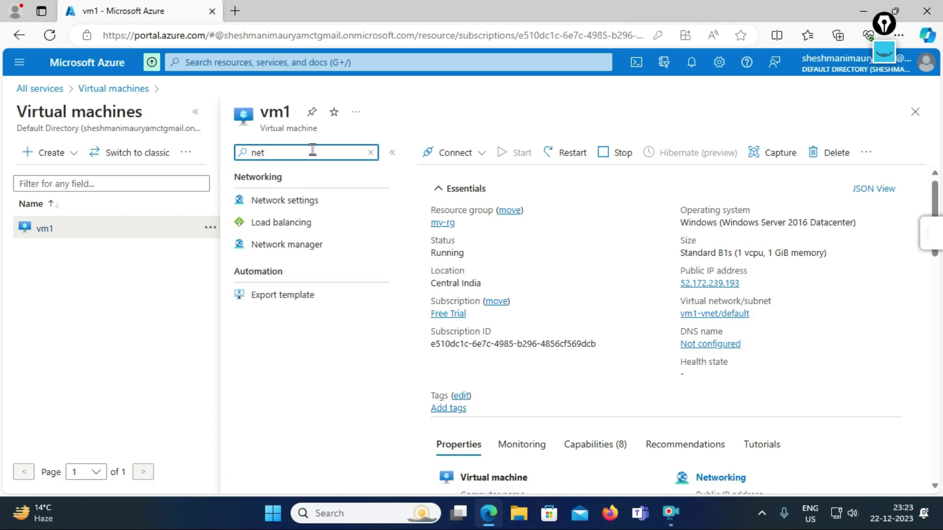
pyautogui.click(313, 205)
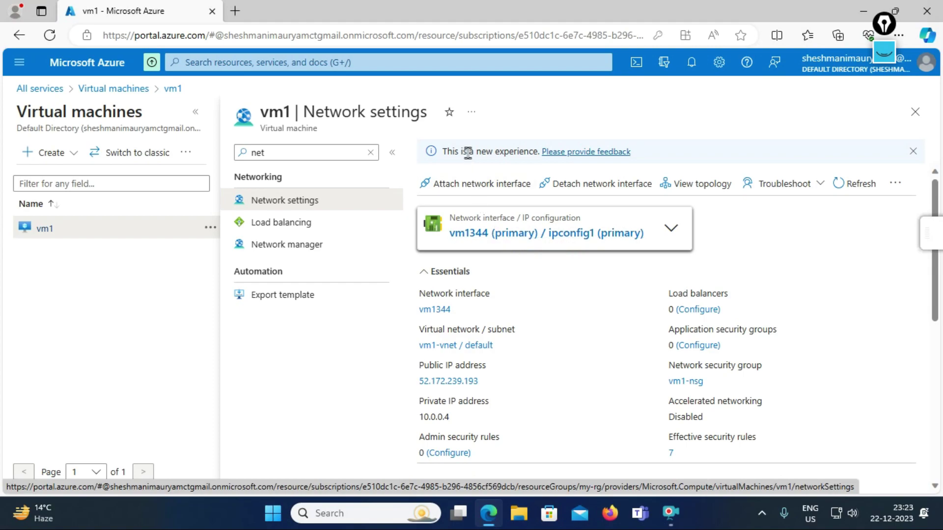
pyautogui.scroll(-1, 550, 321)
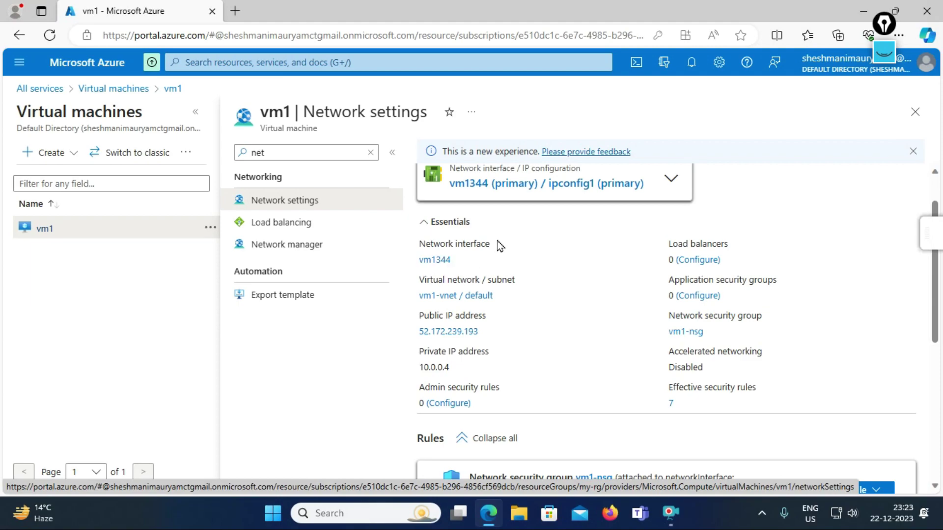
pyautogui.moveTo(479, 332); pyautogui.dragTo(405, 344)
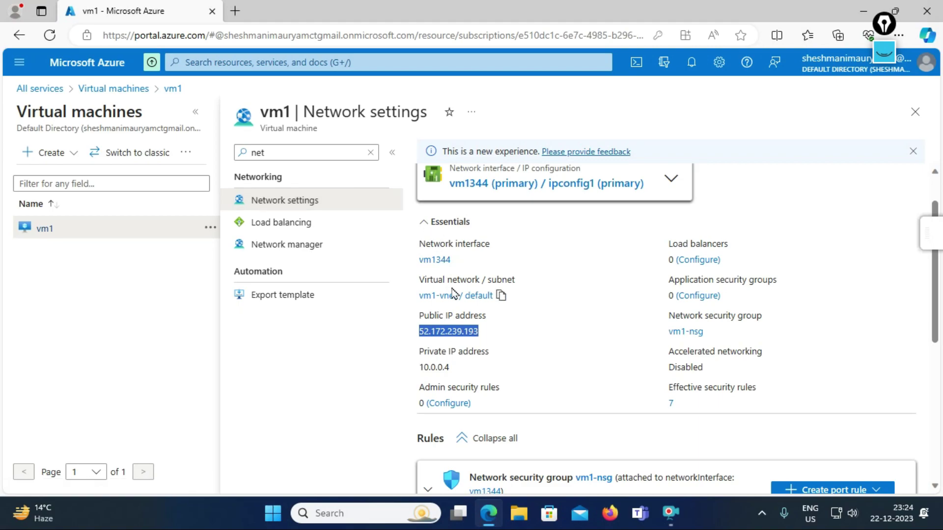
# Step: Return to the list of all services and open the my-rg resource group
pyautogui.click(20, 64)
pyautogui.click(51, 155)
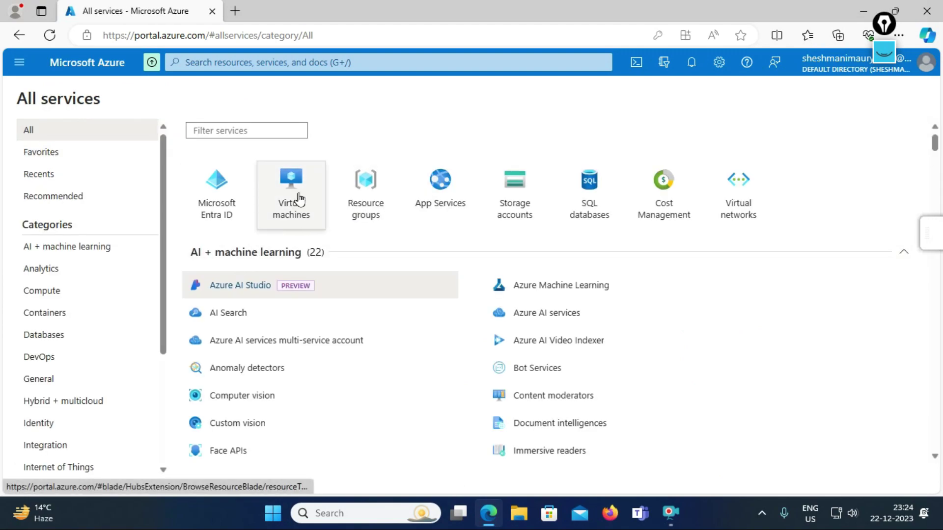
pyautogui.click(362, 190)
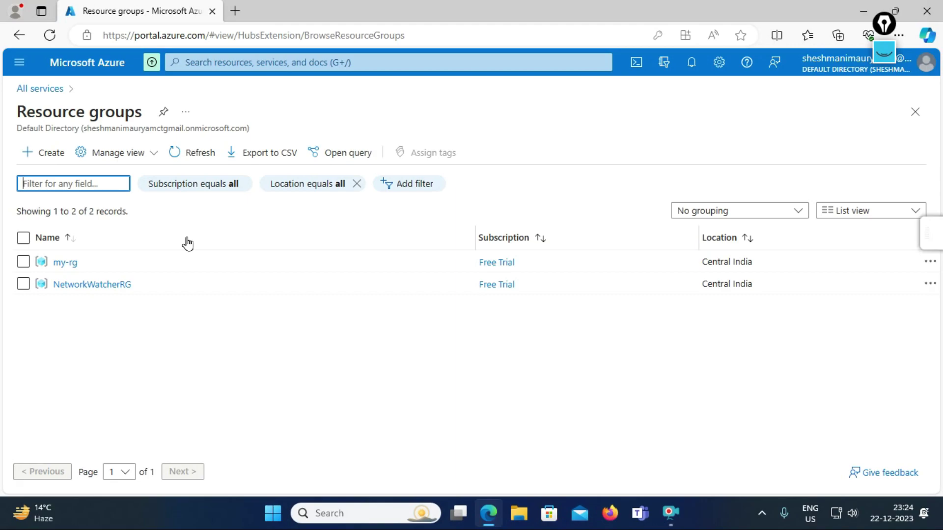
pyautogui.click(69, 264)
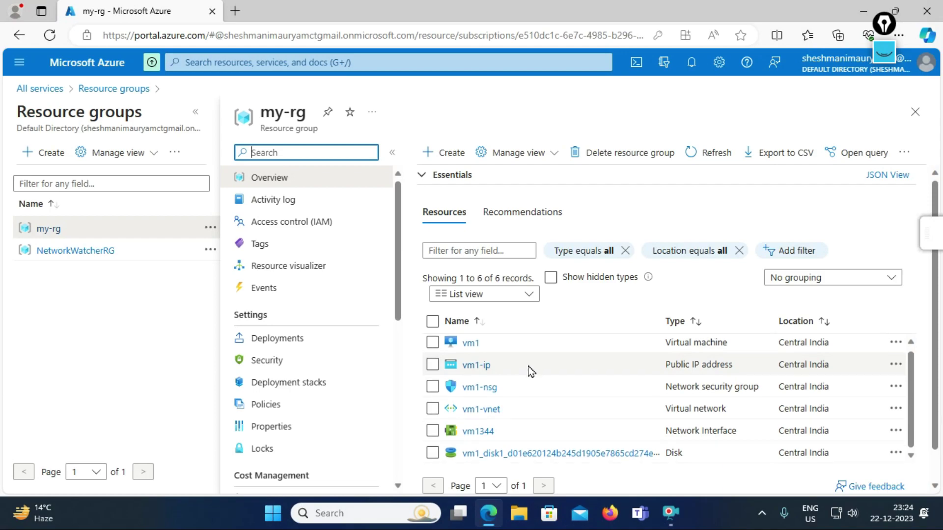
# Step: Examine the names and types of the resources in my-rg and compare them with the whiteboard diagram
pyautogui.scroll(-1, 518, 366)
pyautogui.moveTo(664, 369); pyautogui.dragTo(725, 364)
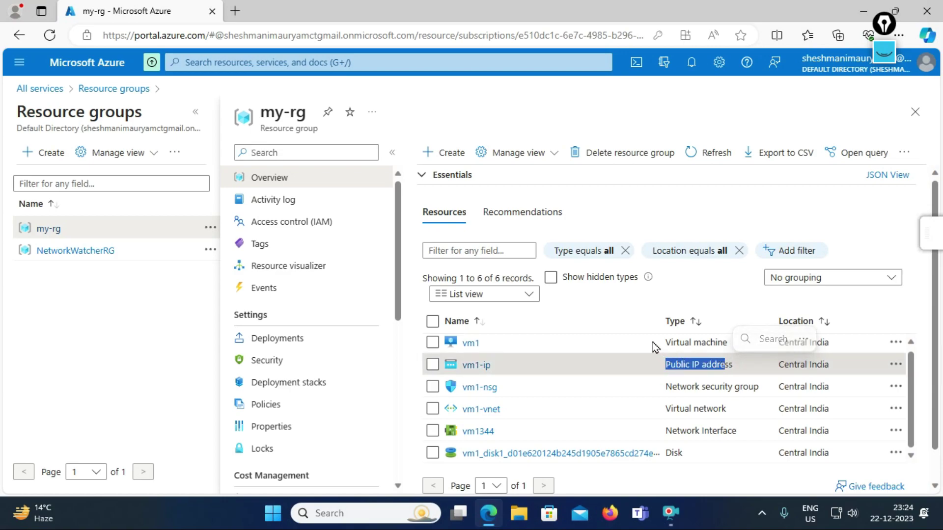
pyautogui.moveTo(664, 344); pyautogui.dragTo(725, 364)
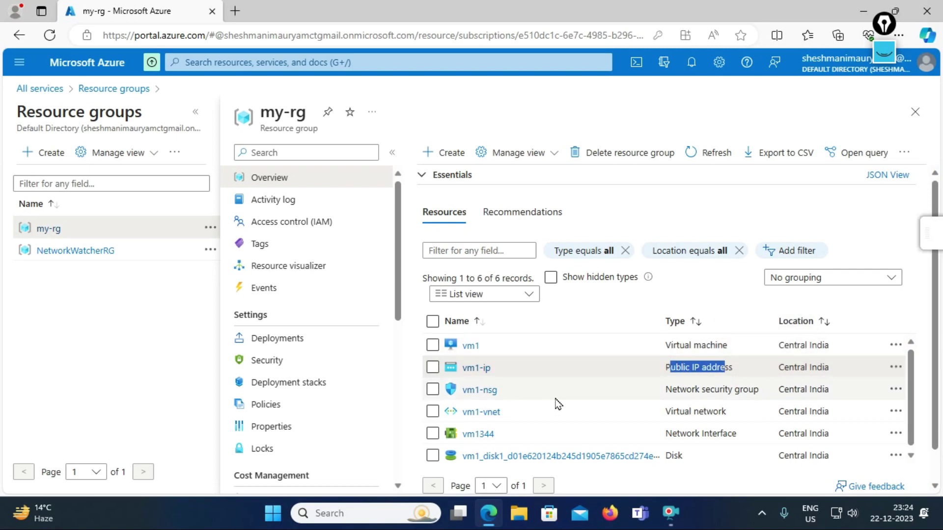
pyautogui.click(639, 394)
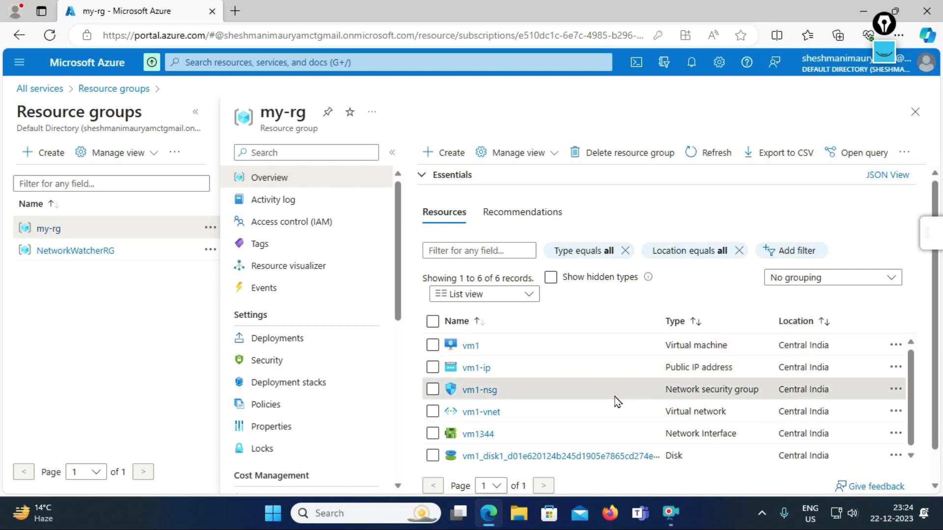
pyautogui.moveTo(660, 416); pyautogui.dragTo(723, 414)
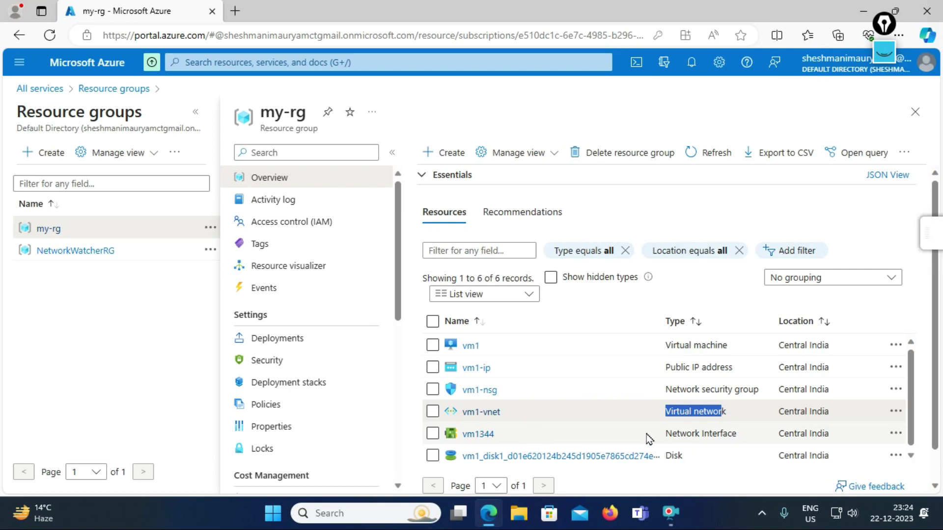
pyautogui.moveTo(658, 435); pyautogui.dragTo(752, 435)
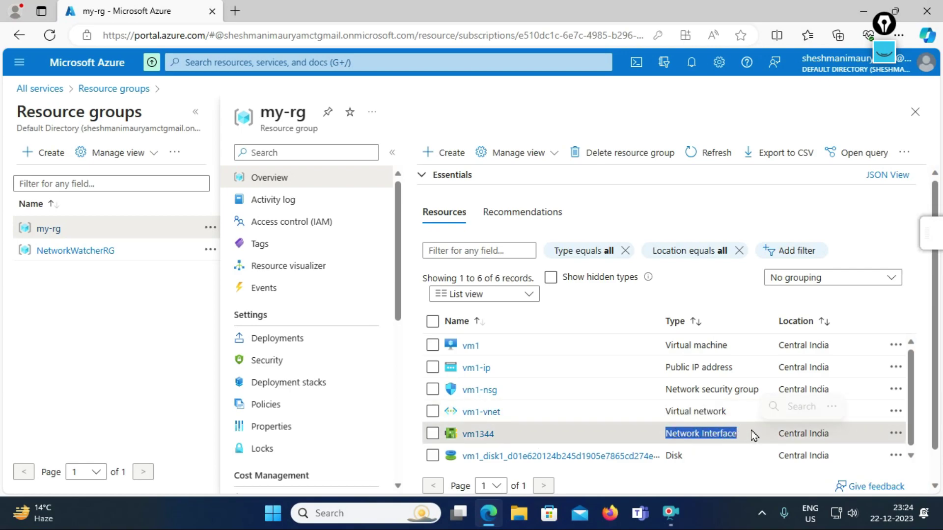
pyautogui.scroll(-1, 737, 427)
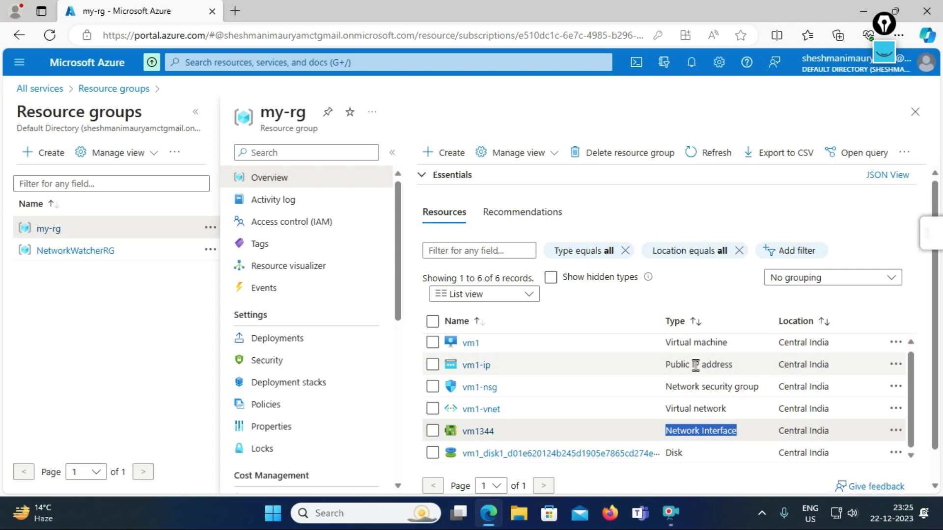
pyautogui.scroll(-1, 638, 393)
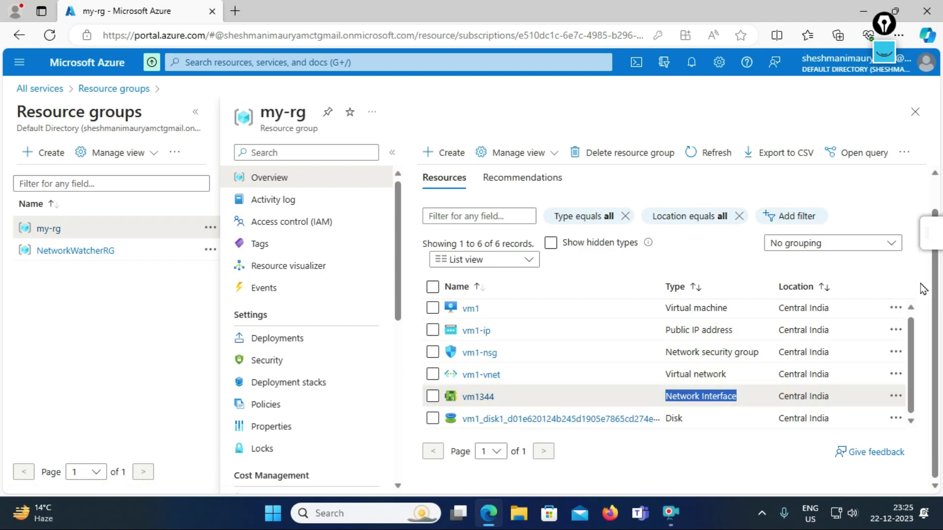
pyautogui.click(890, 60)
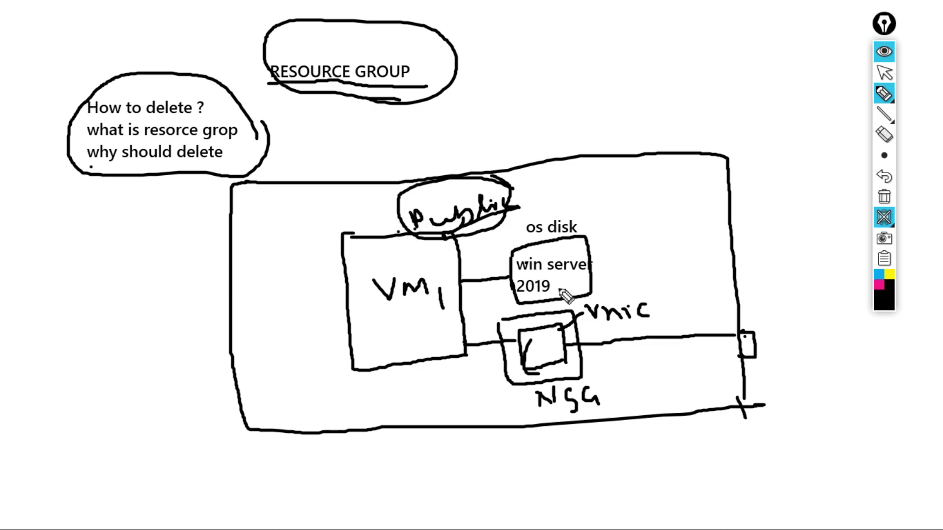
pyautogui.click(884, 72)
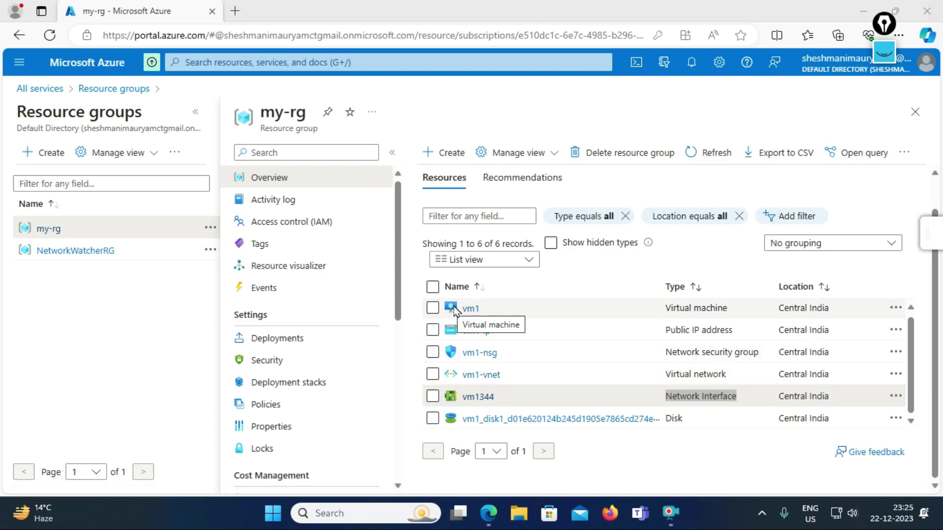
pyautogui.click(433, 308)
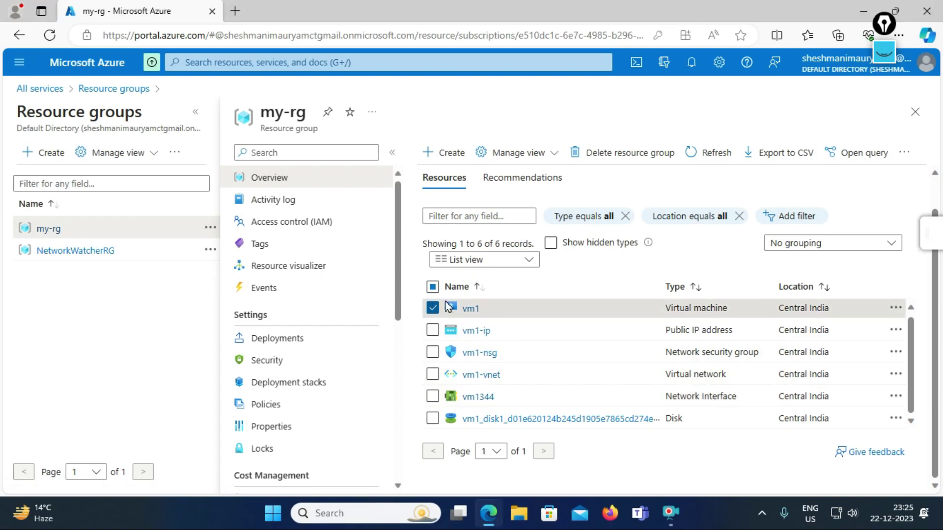
pyautogui.click(907, 157)
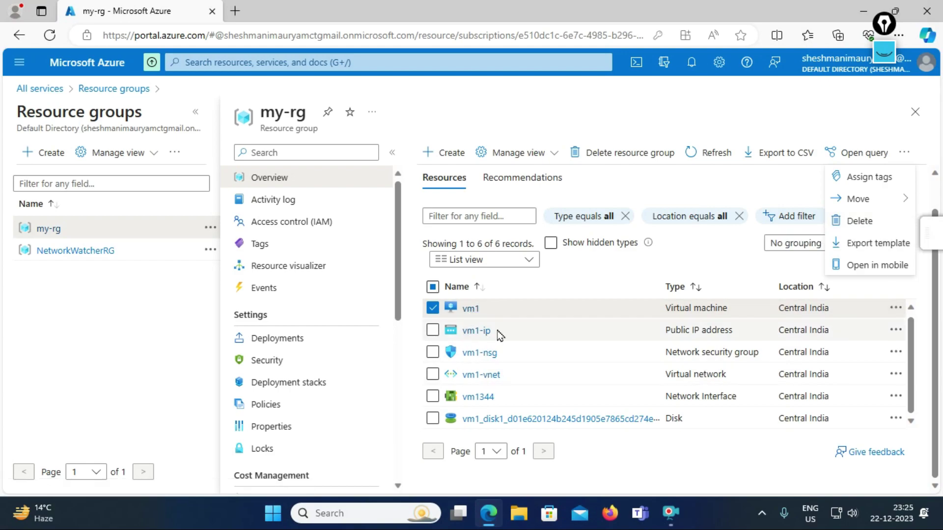
pyautogui.click(432, 331)
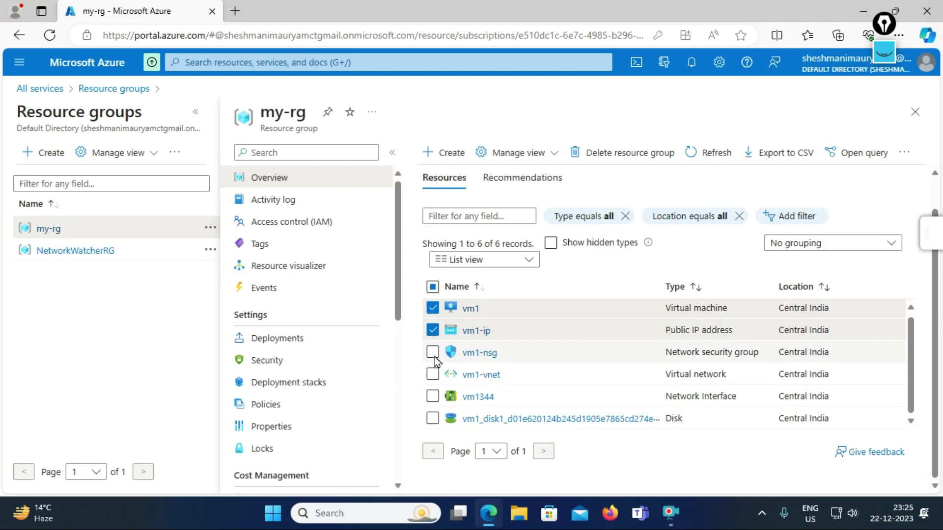
pyautogui.click(433, 353)
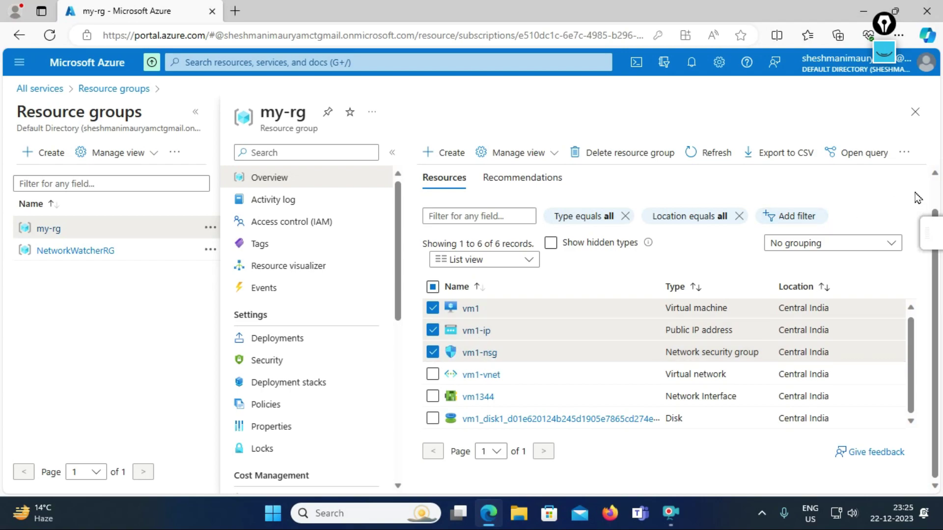
pyautogui.click(905, 156)
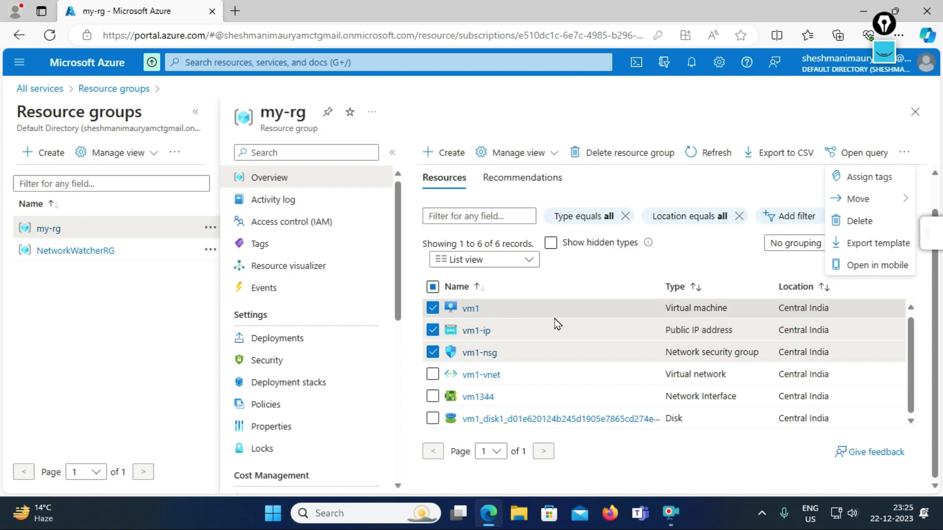
pyautogui.click(432, 288)
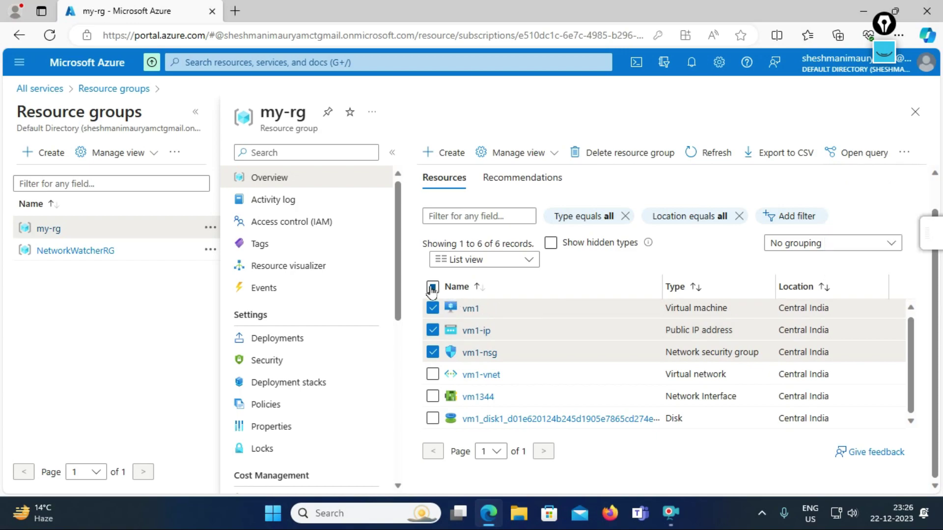
pyautogui.click(432, 288)
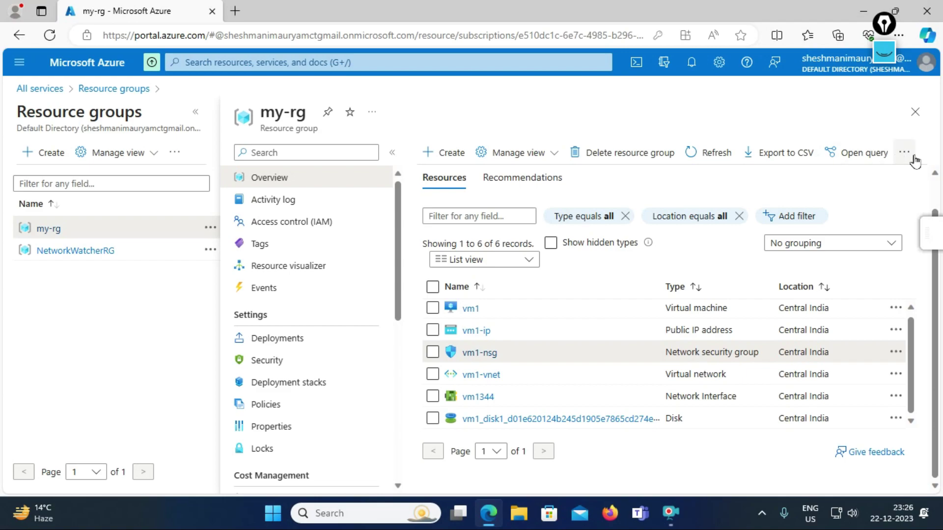
# Step: Review the dependent resources that deleting the my-rg resource group would remove, and close the deletion form without confirming
pyautogui.click(620, 152)
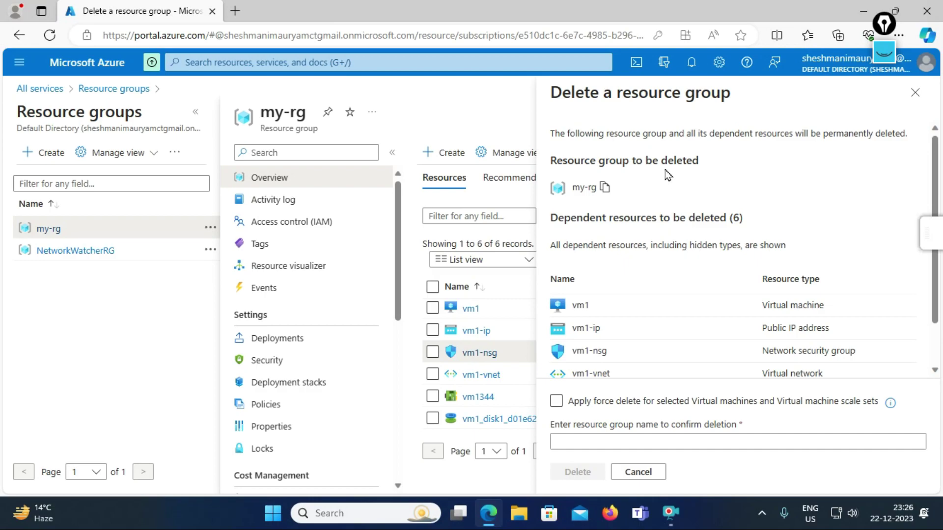
pyautogui.scroll(-1, 658, 330)
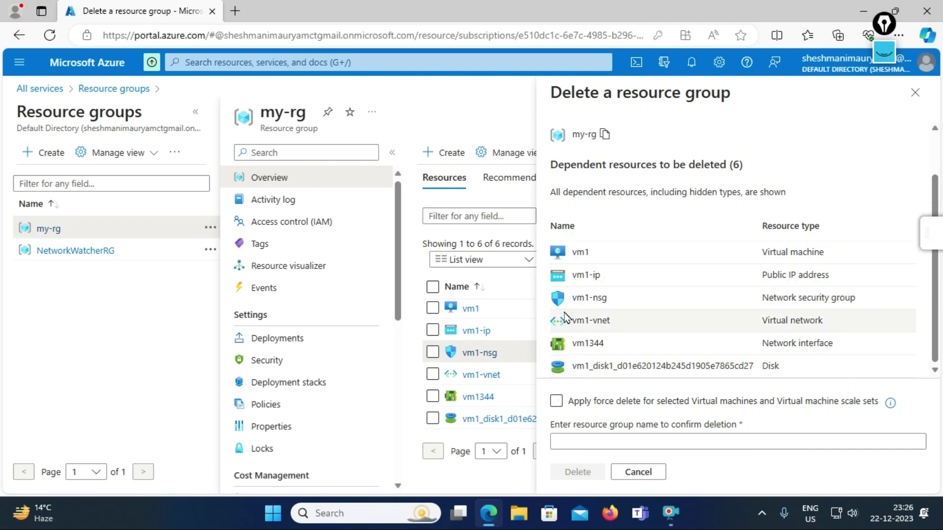
pyautogui.click(916, 93)
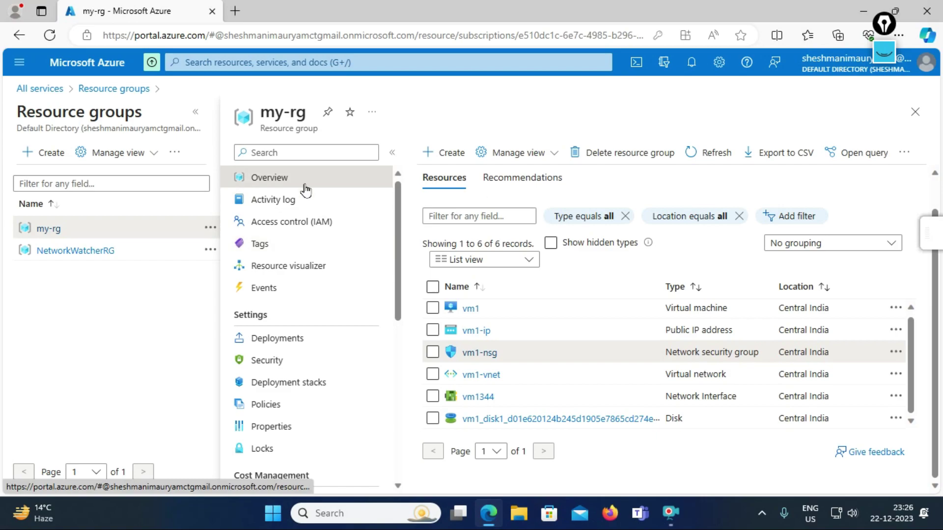
# Step: Open the list of virtual machines from all services, select vm1 and look at the actions available for it, including Delete
pyautogui.click(22, 66)
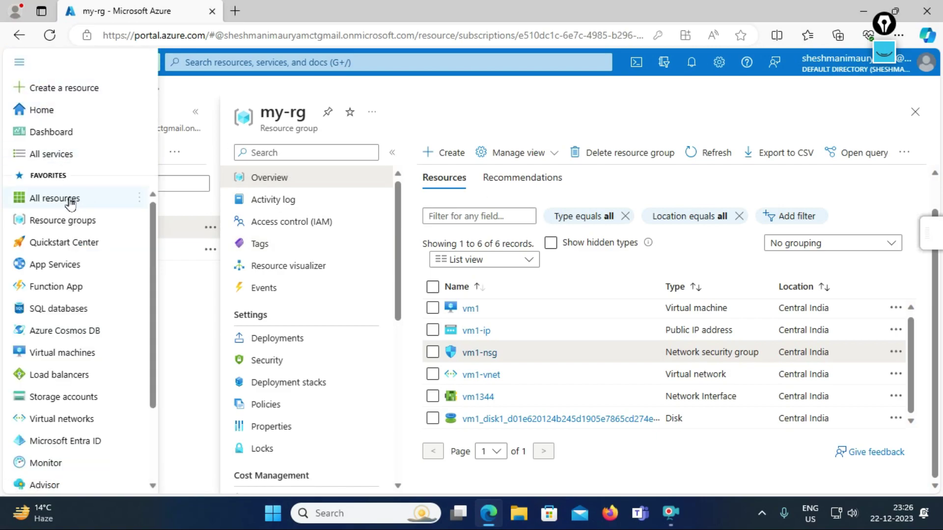
pyautogui.click(61, 155)
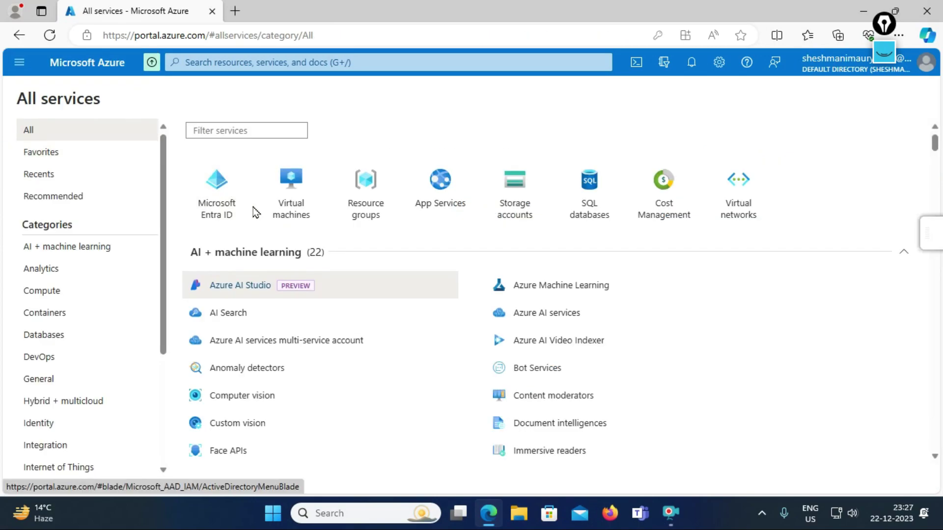
pyautogui.click(293, 183)
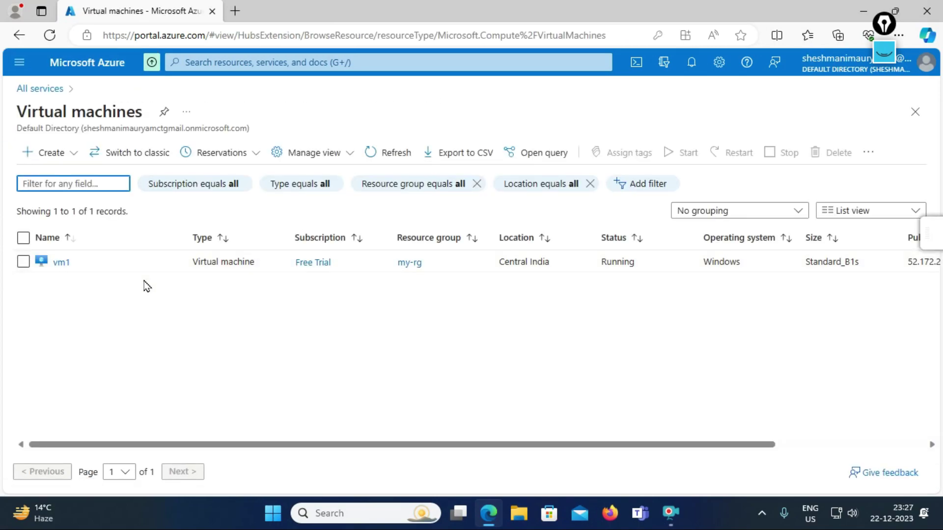
pyautogui.click(23, 262)
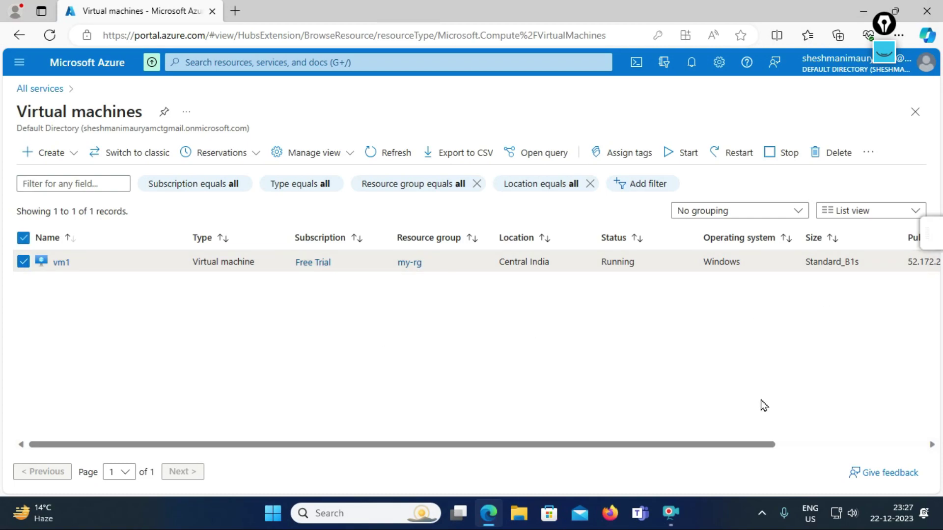
pyautogui.moveTo(728, 442); pyautogui.dragTo(920, 435)
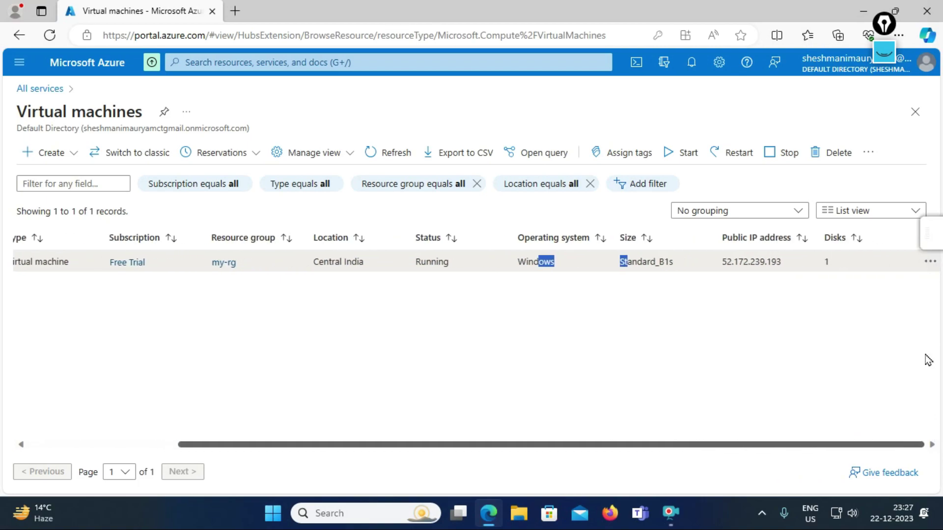
pyautogui.click(930, 263)
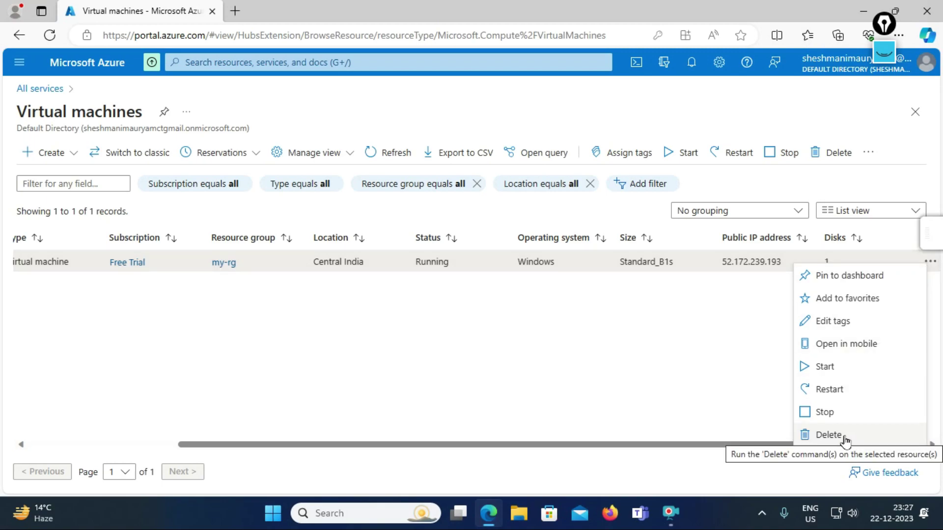
pyautogui.click(689, 389)
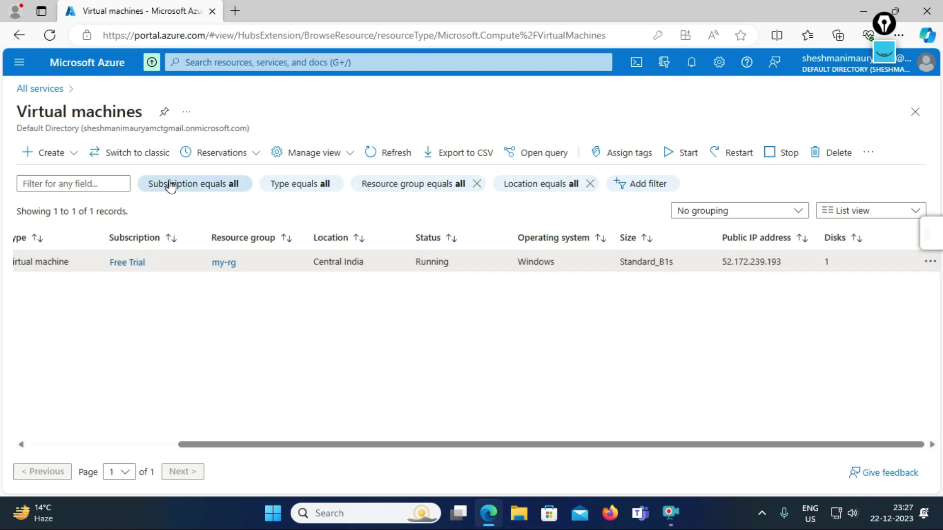
# Step: Go back to the resource groups through all services and open my-rg with its resource list
pyautogui.click(20, 62)
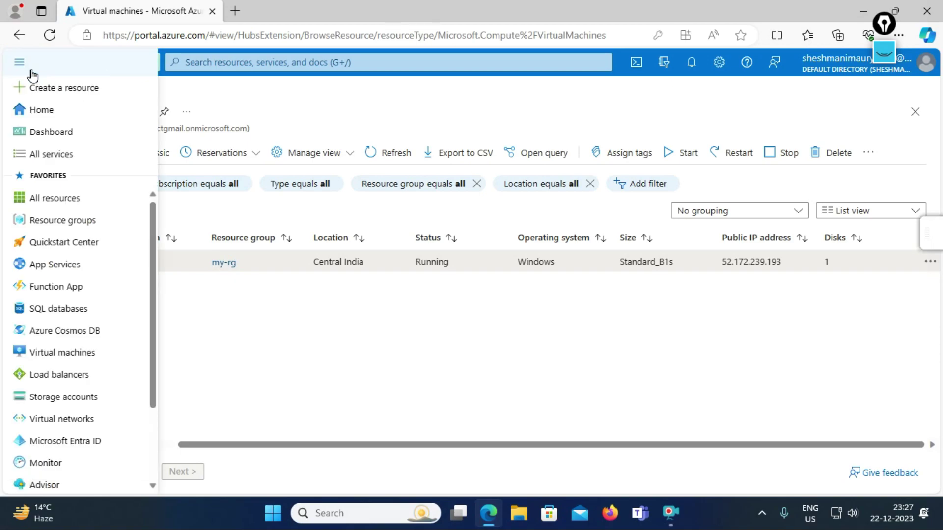
pyautogui.click(46, 152)
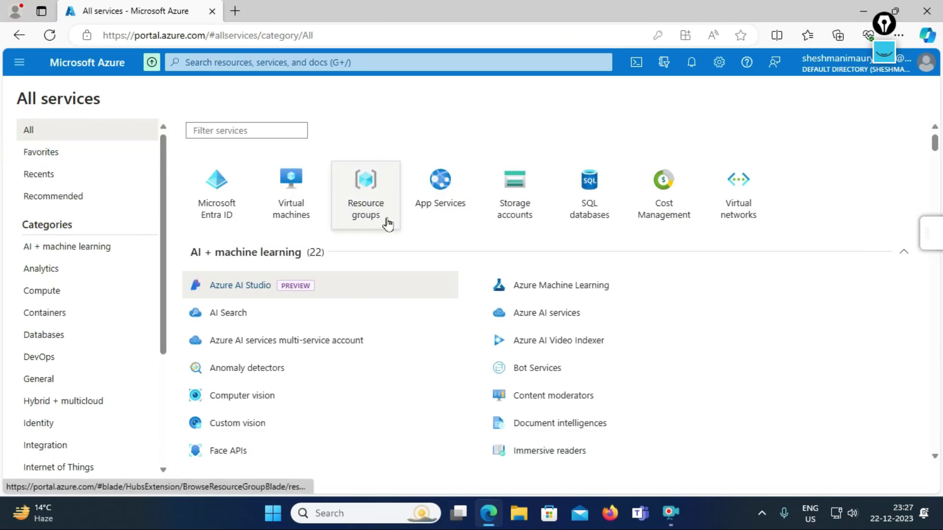
pyautogui.click(371, 187)
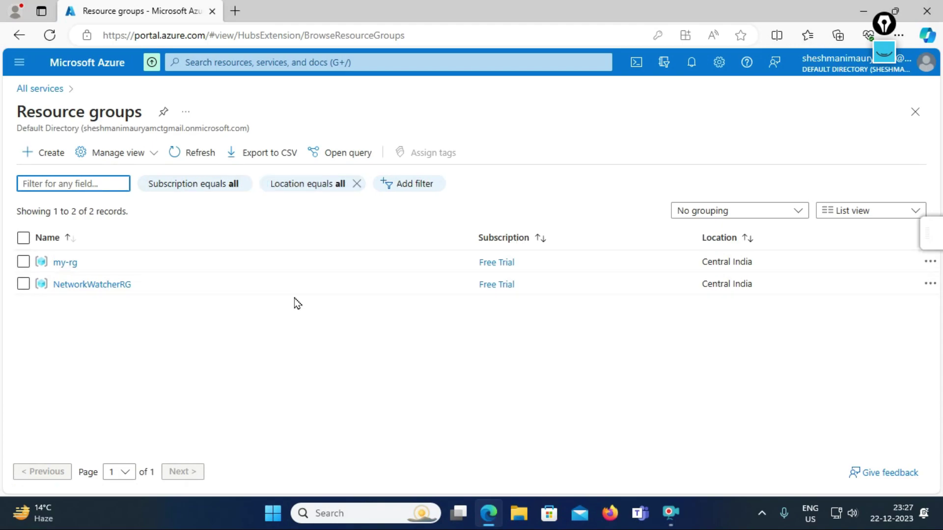
pyautogui.click(58, 263)
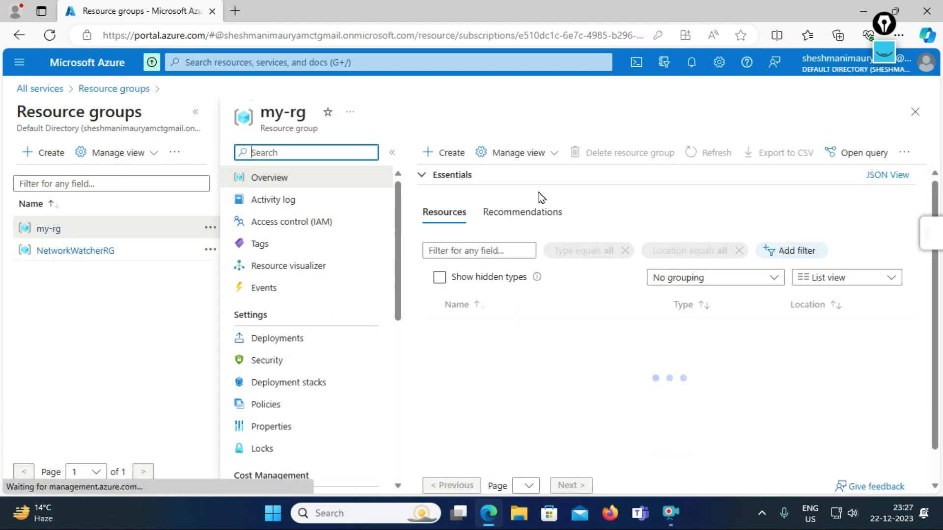
pyautogui.scroll(-1, 573, 286)
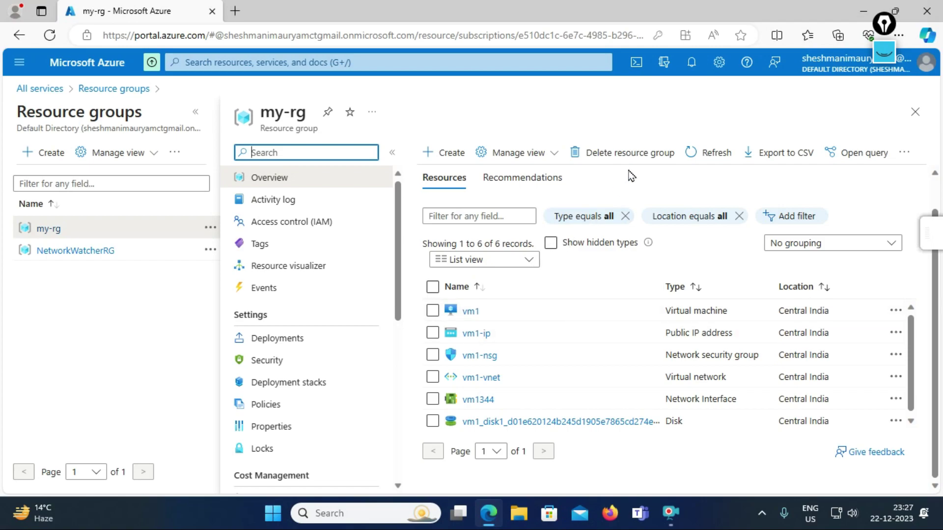
# Step: Delete the my-rg resource group with all its dependent resources, entering my-rg as the confirmation name
pyautogui.click(637, 153)
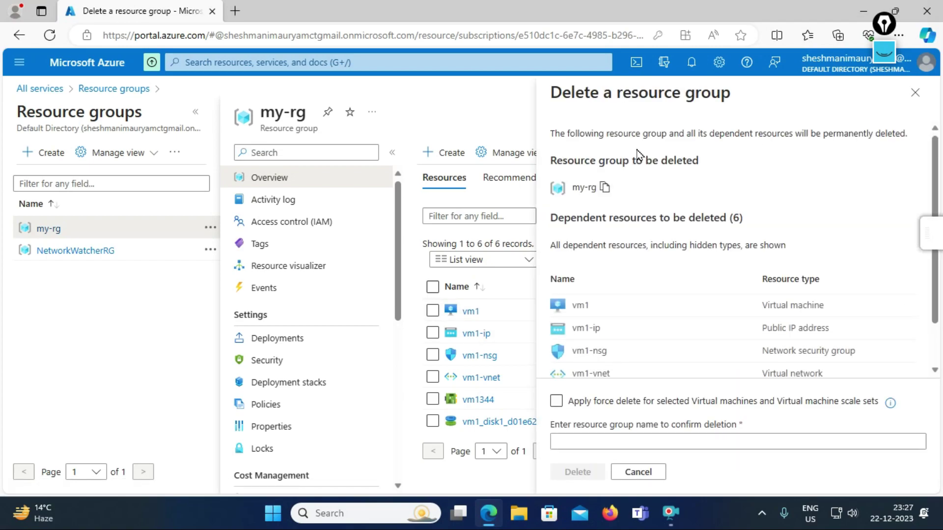
pyautogui.scroll(-1, 657, 326)
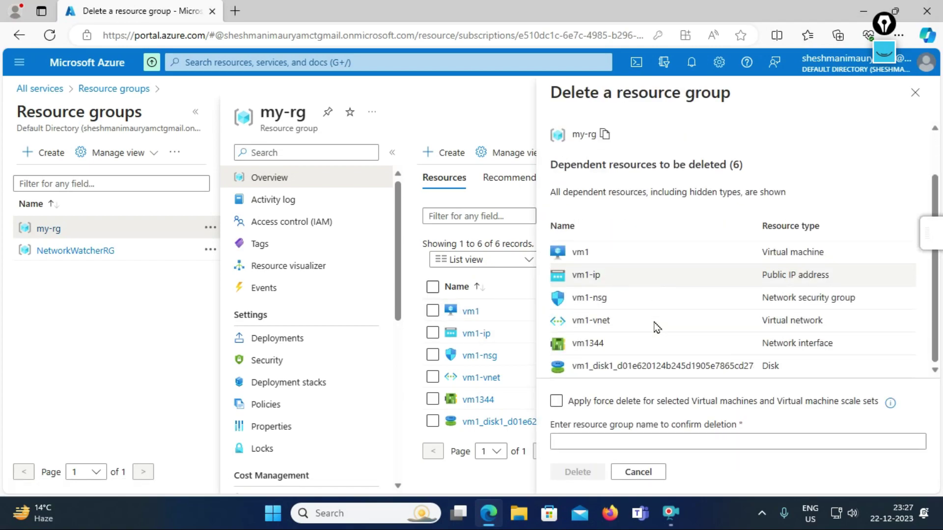
pyautogui.click(613, 443)
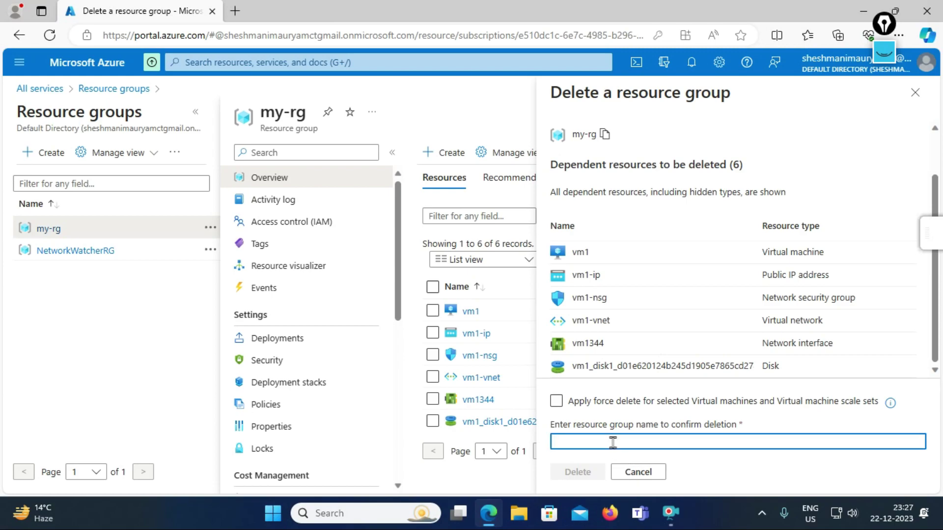
pyautogui.write('my-rg')
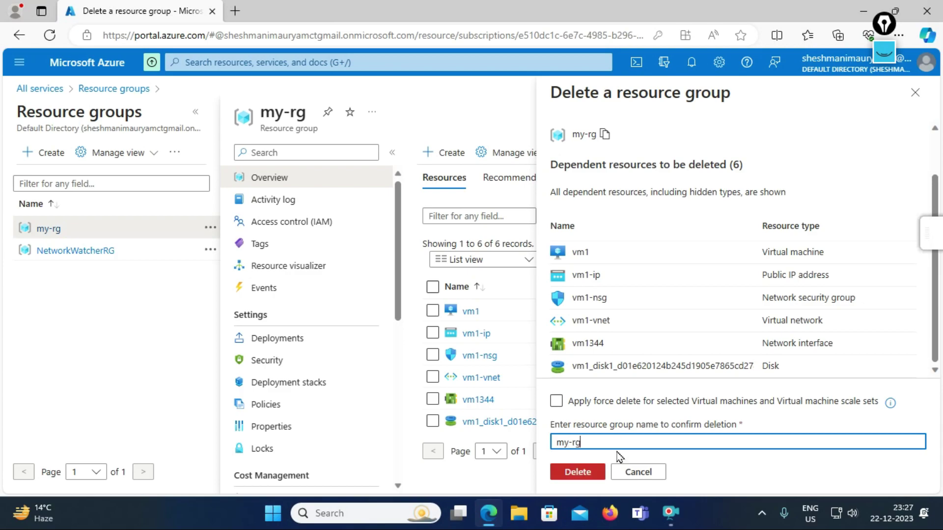
pyautogui.click(588, 472)
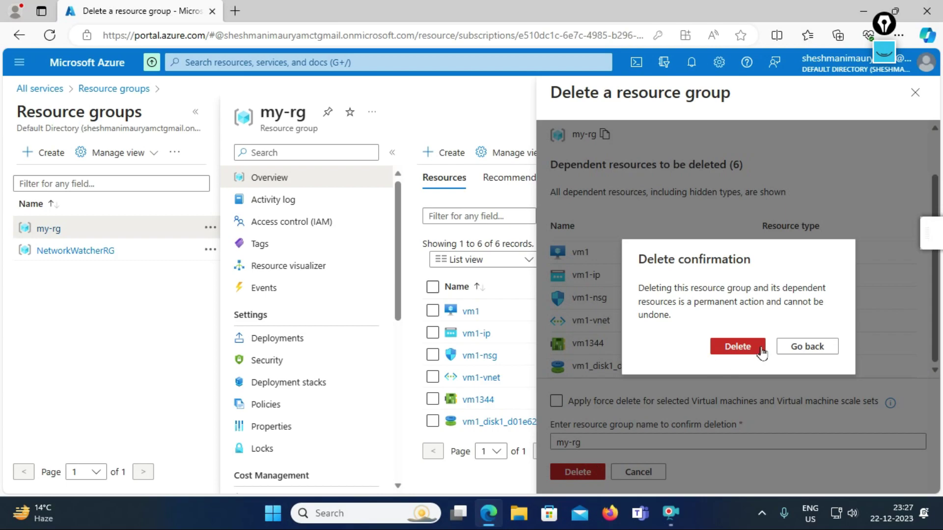
pyautogui.click(738, 346)
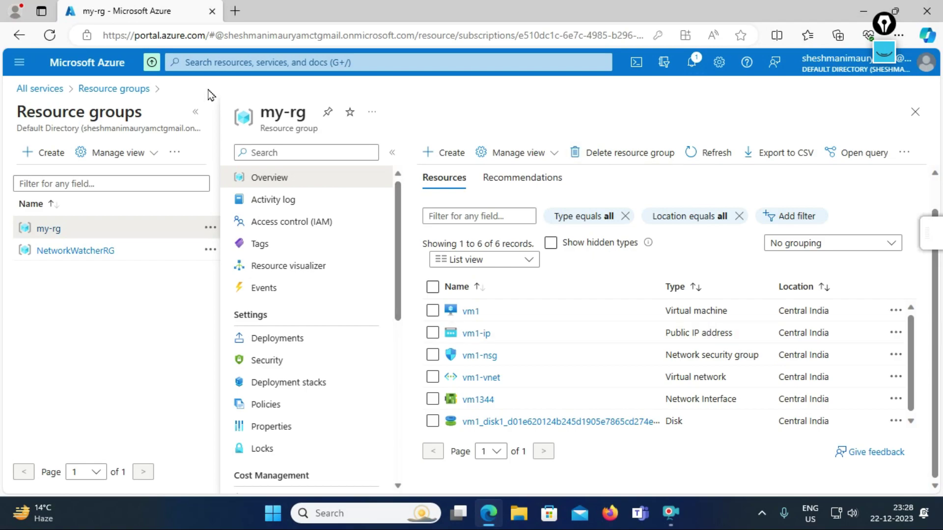
# Step: Reopen the my-rg resource group from the list of all services to check its deletion status
pyautogui.click(19, 62)
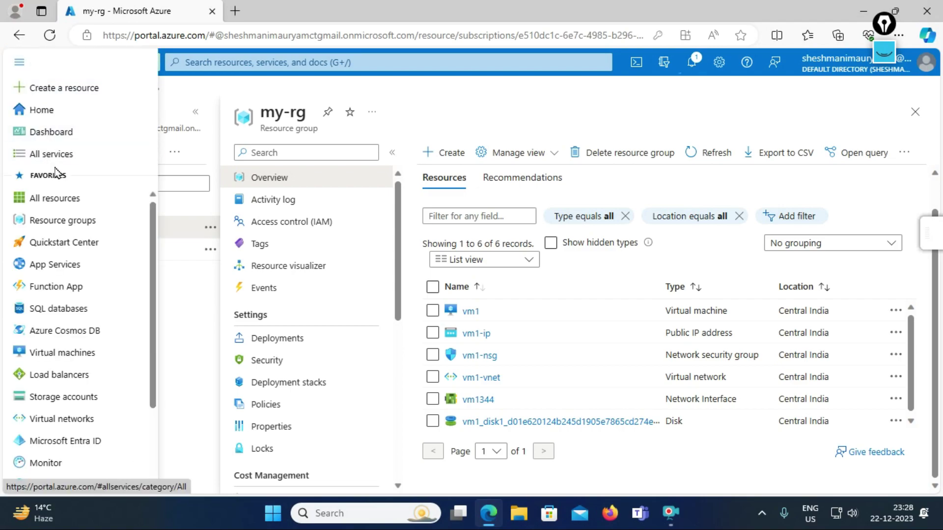
pyautogui.click(62, 153)
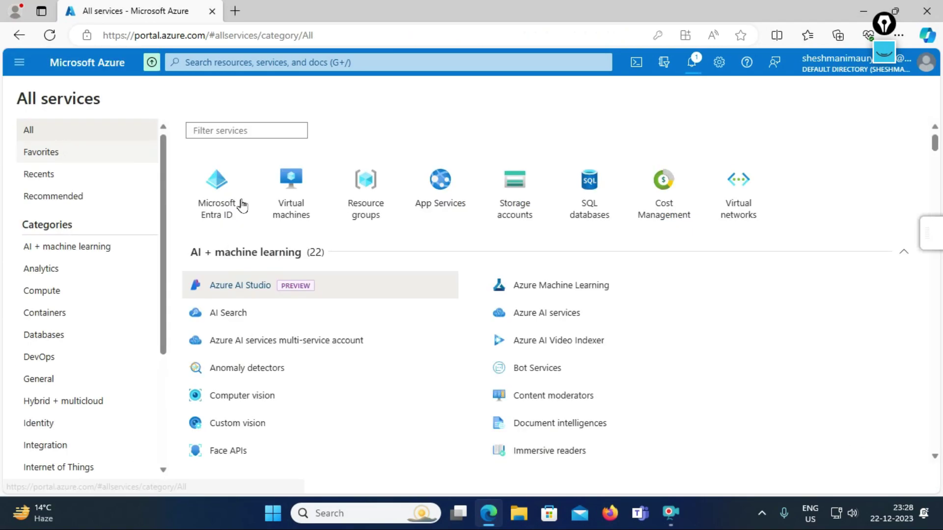
pyautogui.click(363, 225)
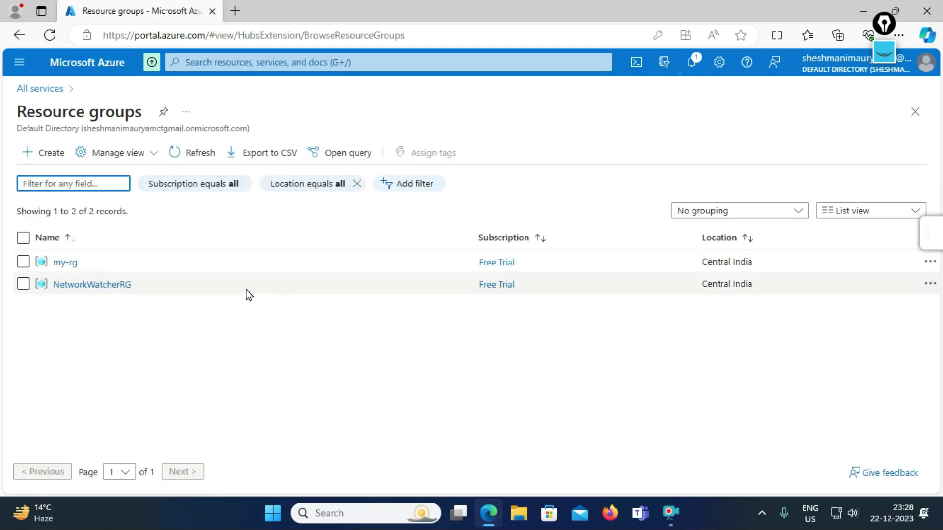
pyautogui.click(68, 264)
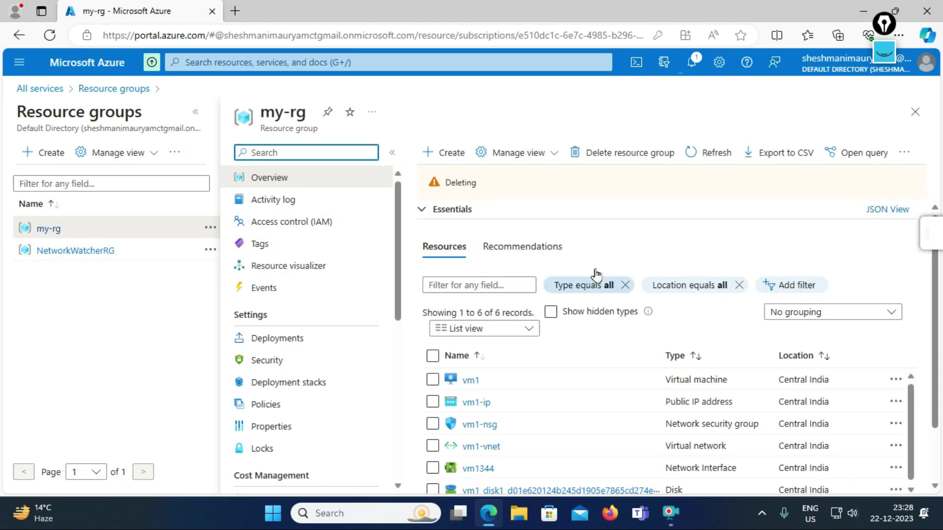
# Step: Refresh the my-rg resource list and check the progress of the deletion in the notifications
pyautogui.click(598, 317)
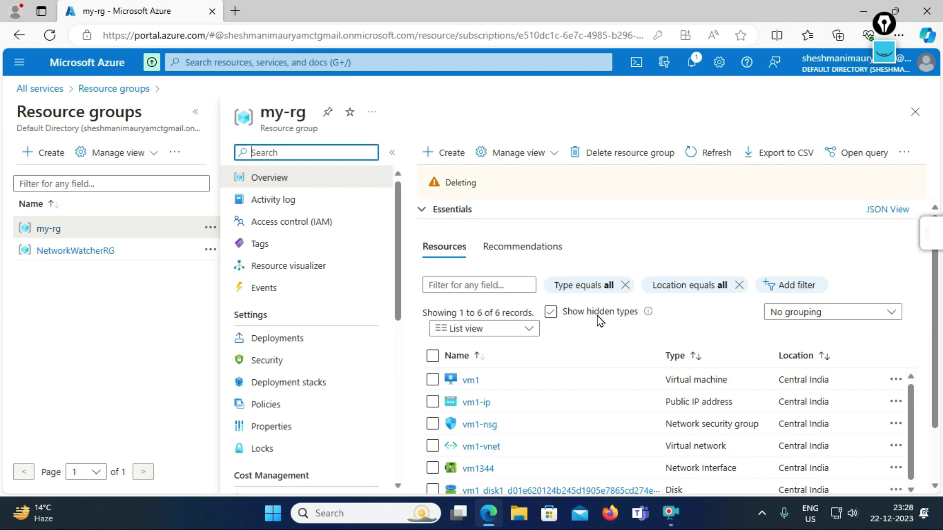
pyautogui.click(599, 318)
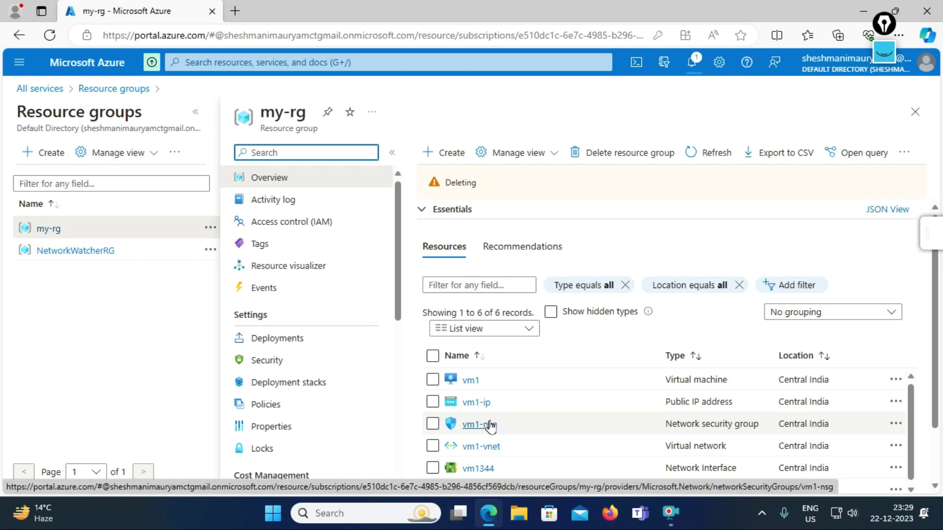
pyautogui.click(715, 159)
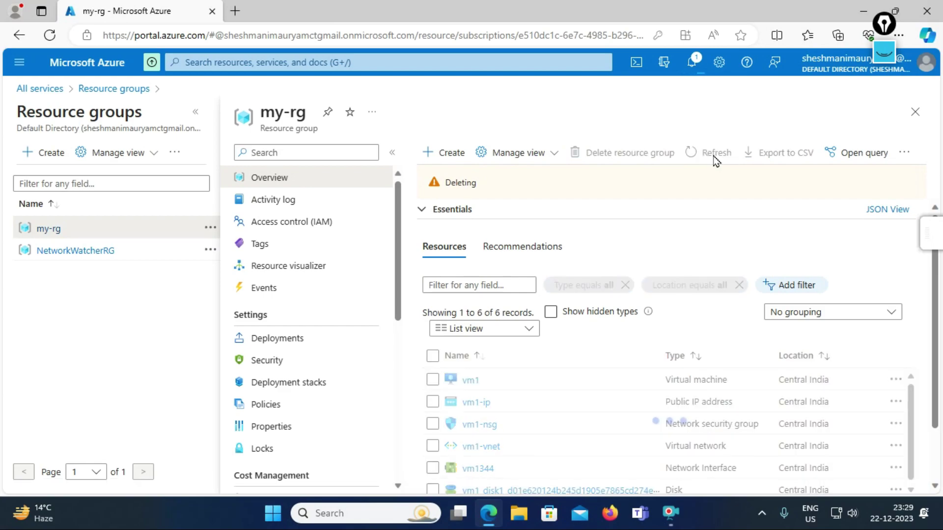
pyautogui.click(693, 68)
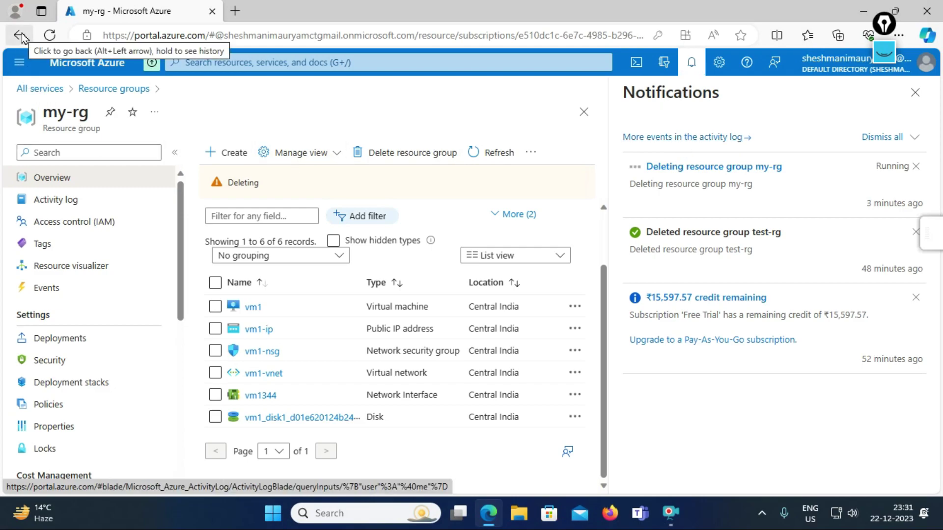
pyautogui.click(20, 61)
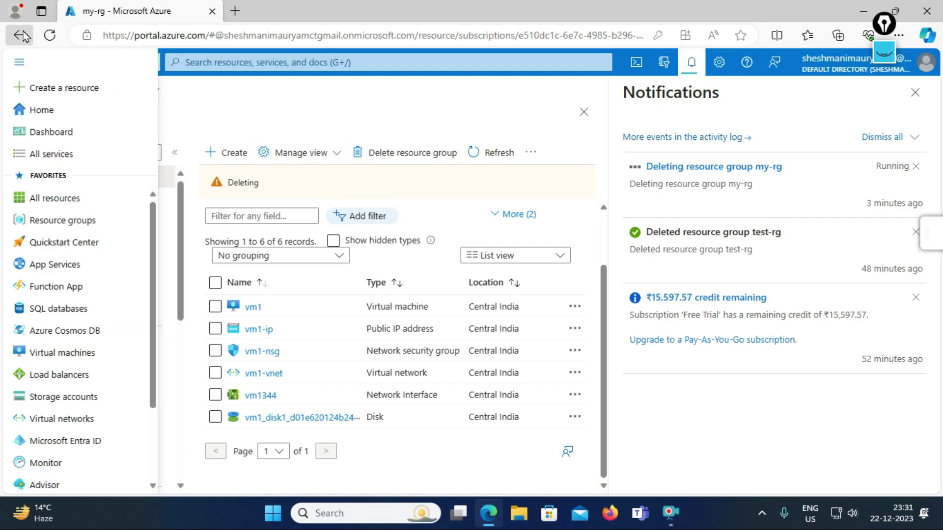
pyautogui.click(20, 35)
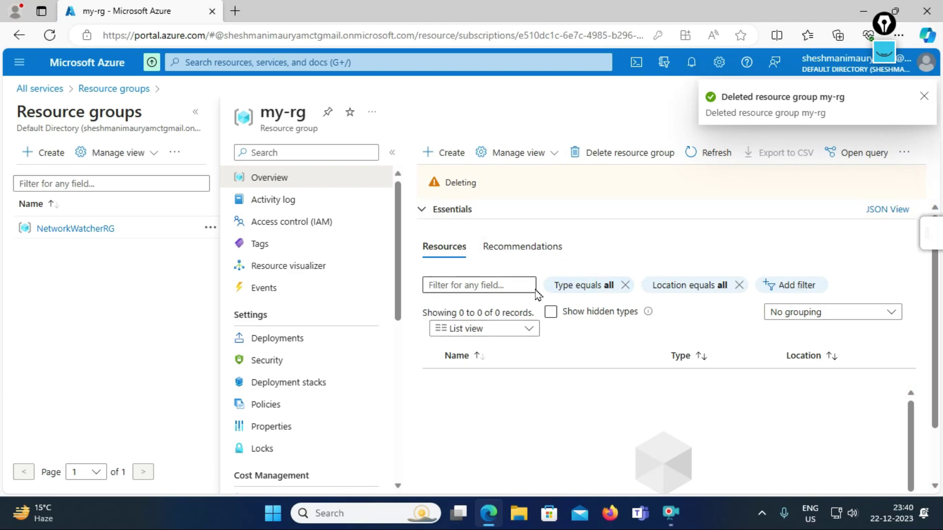
# Step: Open the list of resource groups to check whether my-rg is still listed, and go back to all services
pyautogui.click(16, 66)
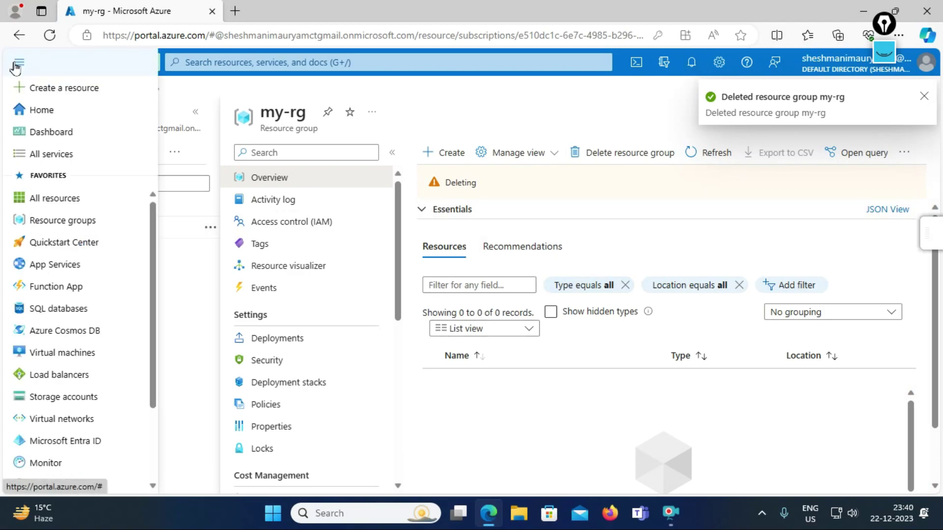
pyautogui.click(61, 154)
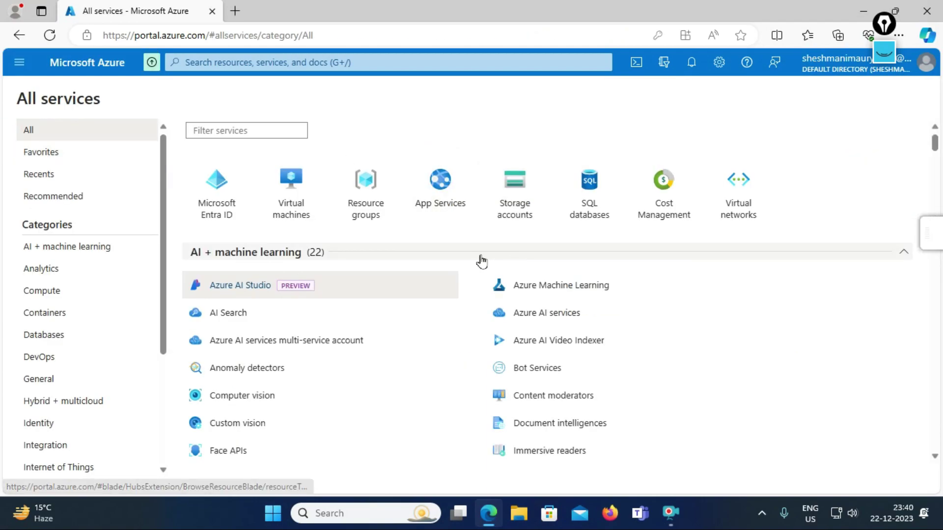
pyautogui.click(369, 192)
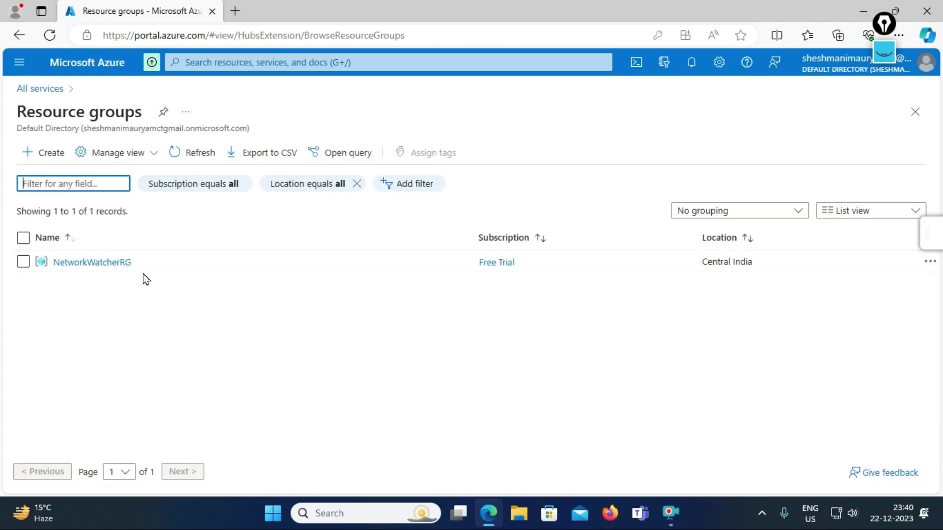
pyautogui.click(21, 62)
pyautogui.click(18, 35)
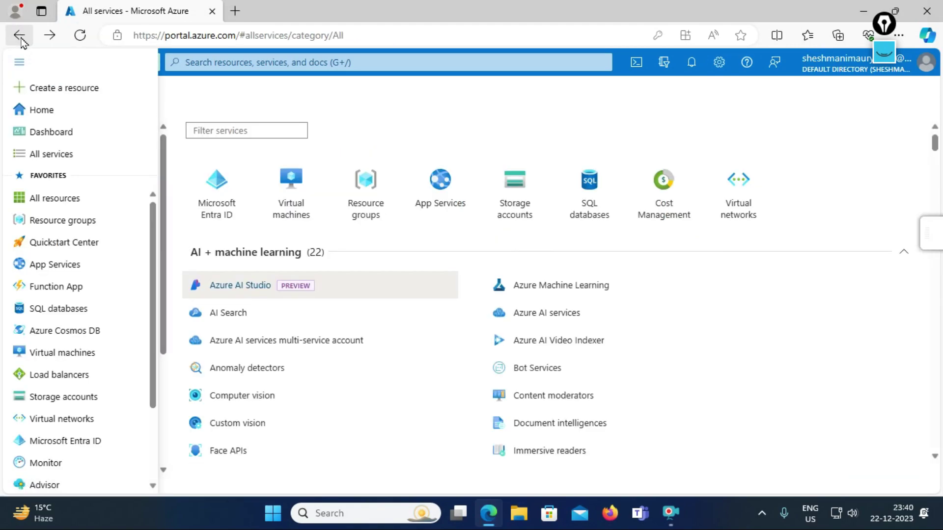
# Step: Open the list of virtual machines to check whether vm1 is still listed, and return to all services
pyautogui.click(302, 205)
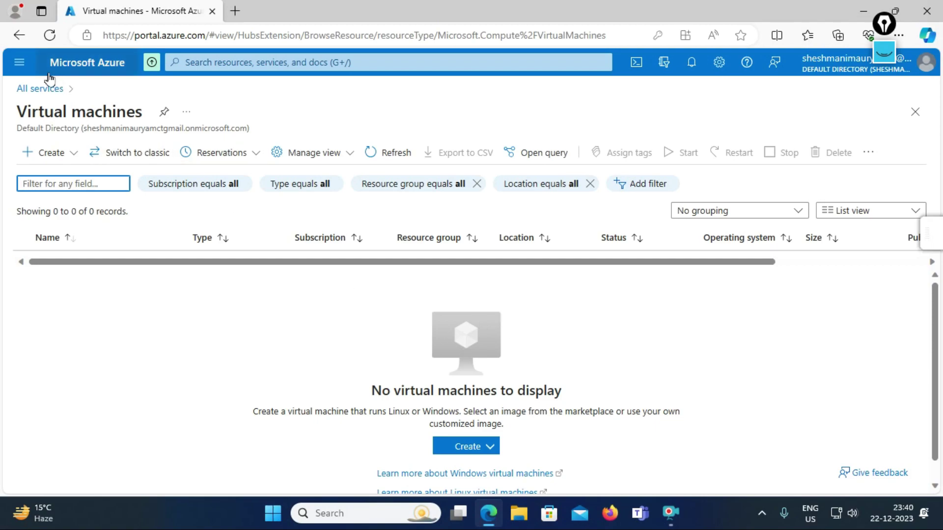
pyautogui.click(20, 63)
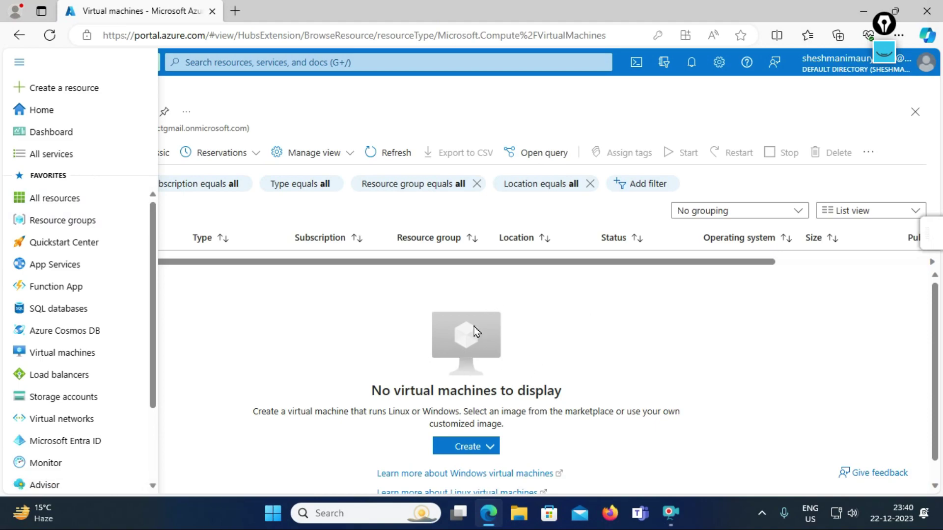
pyautogui.click(55, 154)
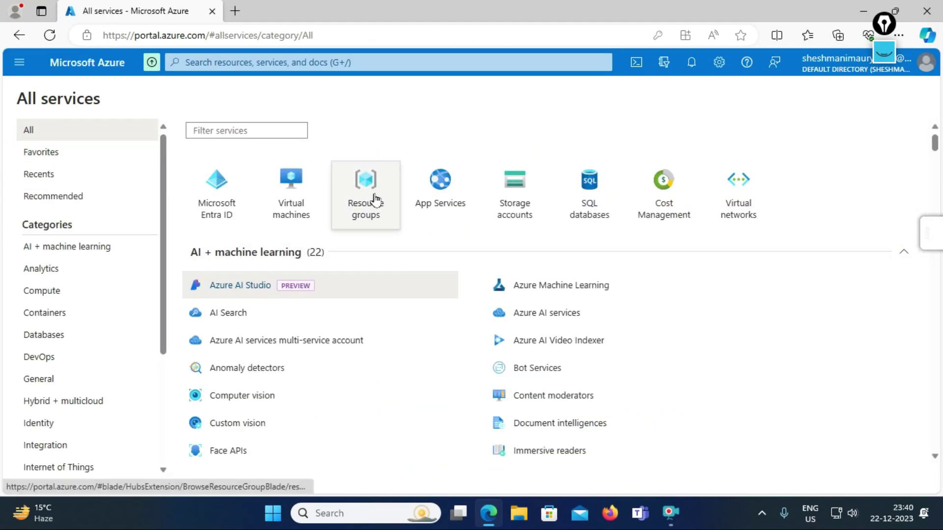
# Step: Check the list of resource groups again for my-rg, and return to the overview of all services
pyautogui.click(375, 200)
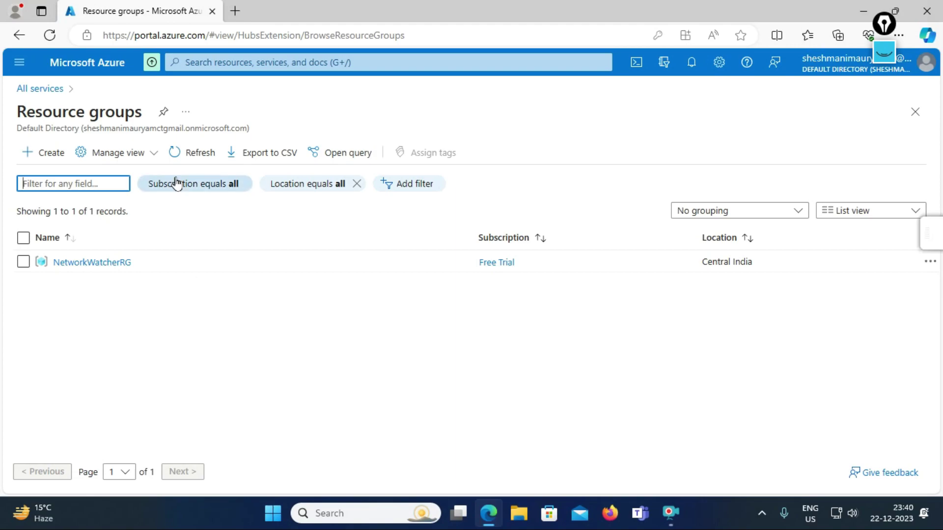
pyautogui.click(23, 71)
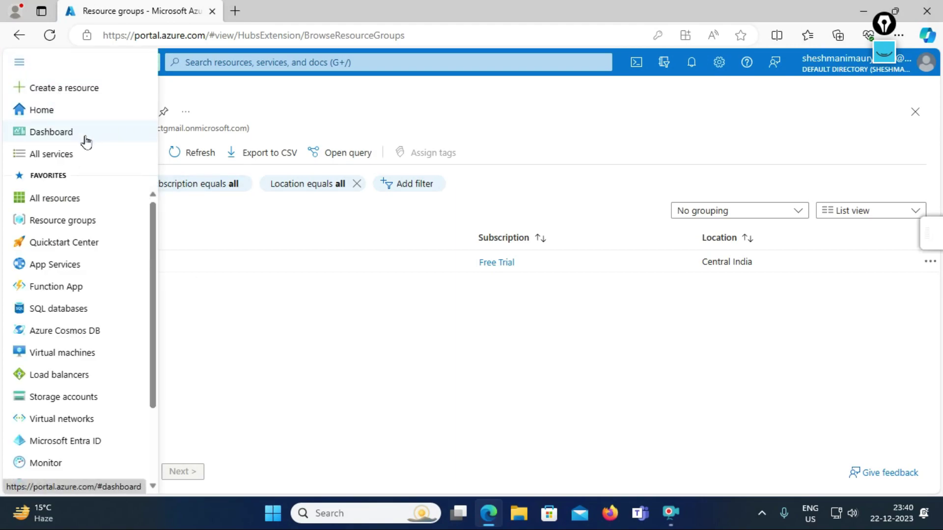
pyautogui.click(61, 156)
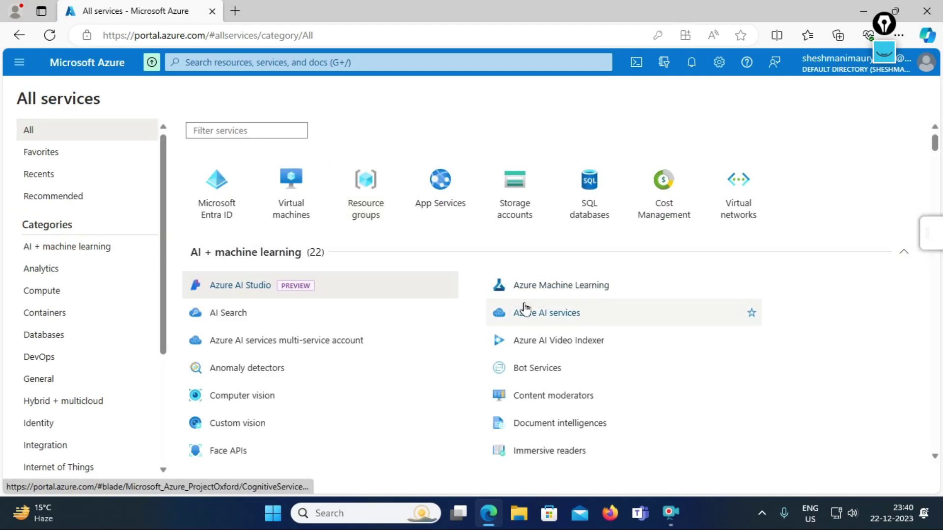